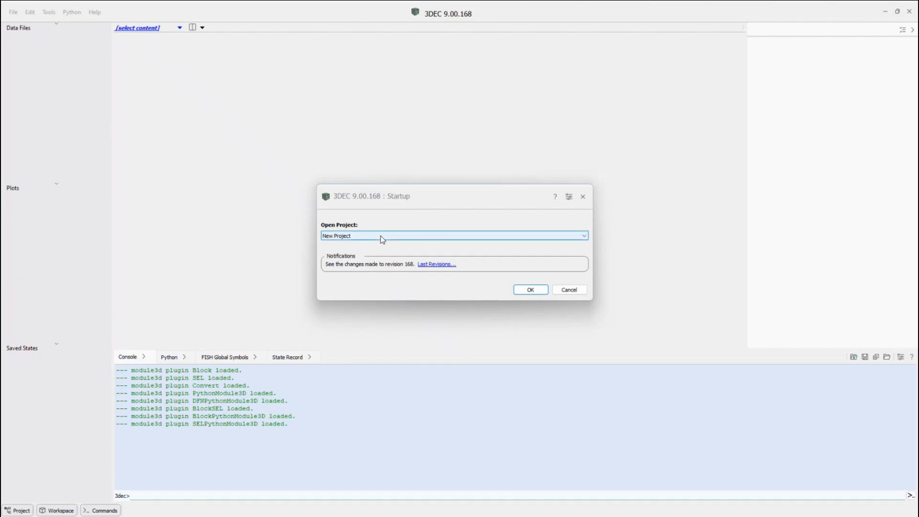
Choose to open an existing project and browse up from My Projects to the Documents folder.
{"action": "left_click", "coordinate": [382, 239]}
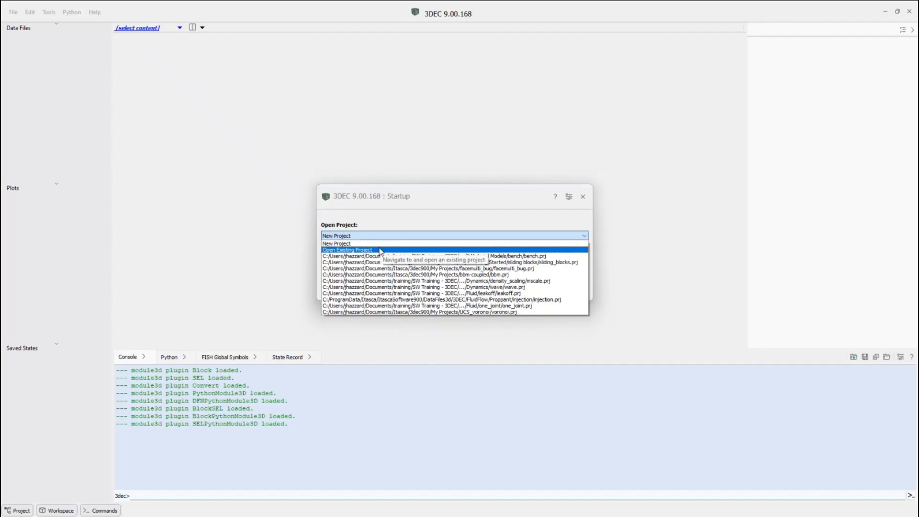
{"action": "left_click", "coordinate": [381, 251]}
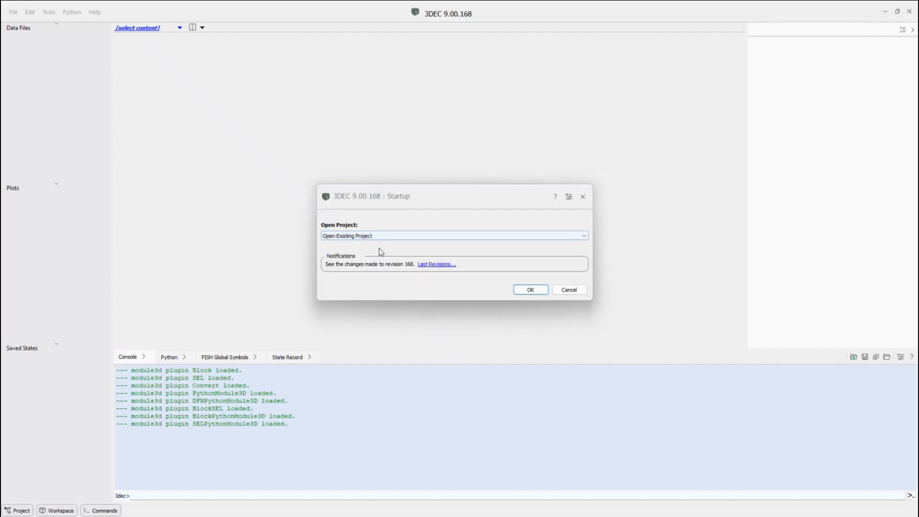
{"action": "left_click", "coordinate": [529, 293]}
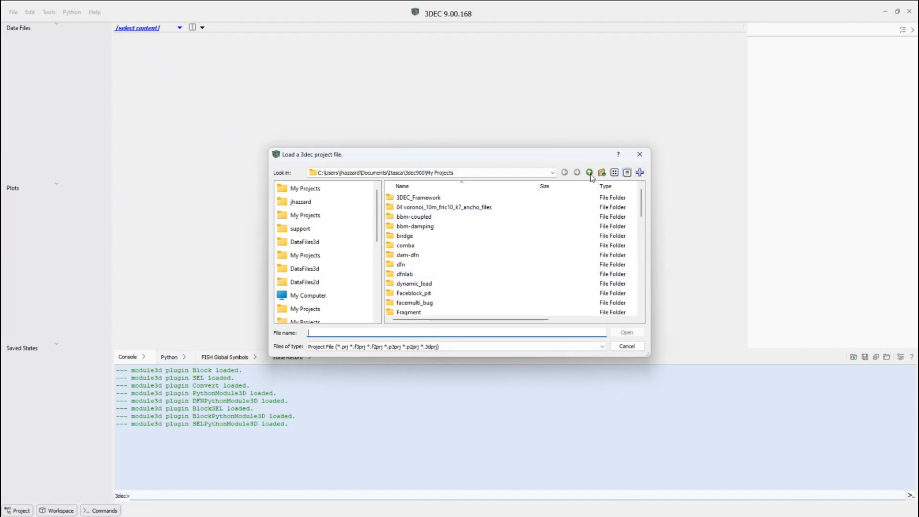
{"action": "left_click", "coordinate": [590, 173]}
{"action": "left_click", "coordinate": [590, 173]}
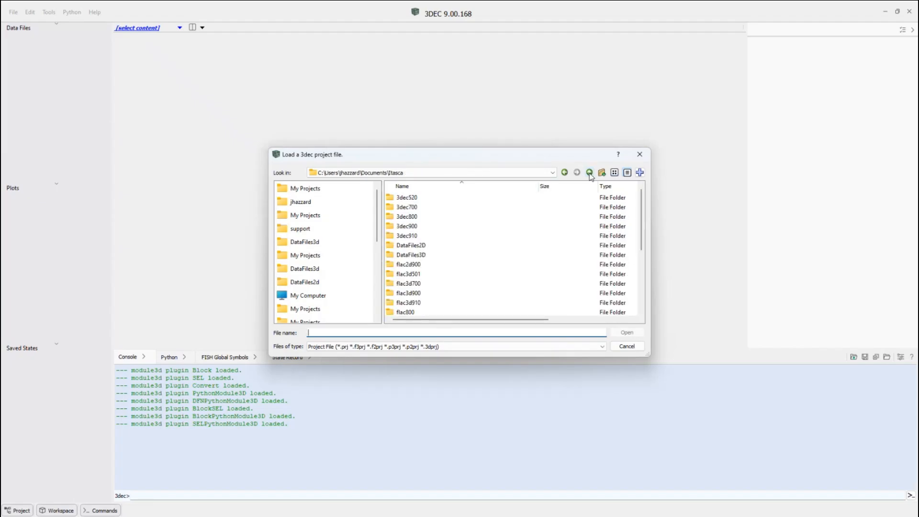
{"action": "left_click", "coordinate": [590, 173]}
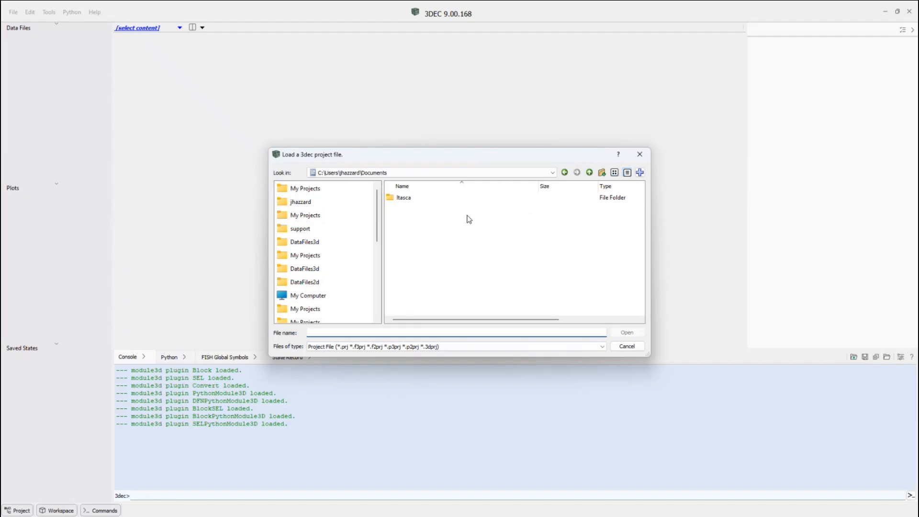
Open tunnel.prj from training/SW Training - 3DEC/3DEC Course Materials for Distribution/4 Running Models/tunnel.
{"action": "scroll", "coordinate": [452, 239], "scroll_direction": "down", "scroll_amount": 2}
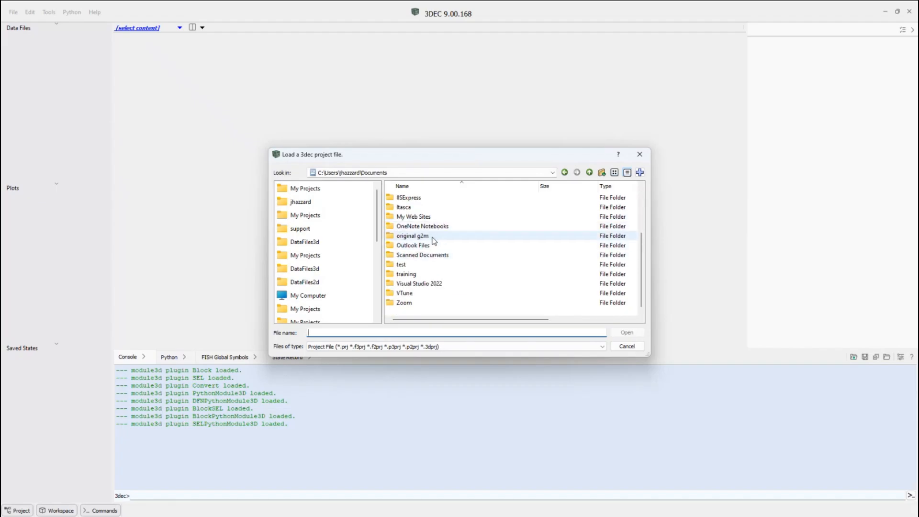
{"action": "double_click", "coordinate": [431, 274]}
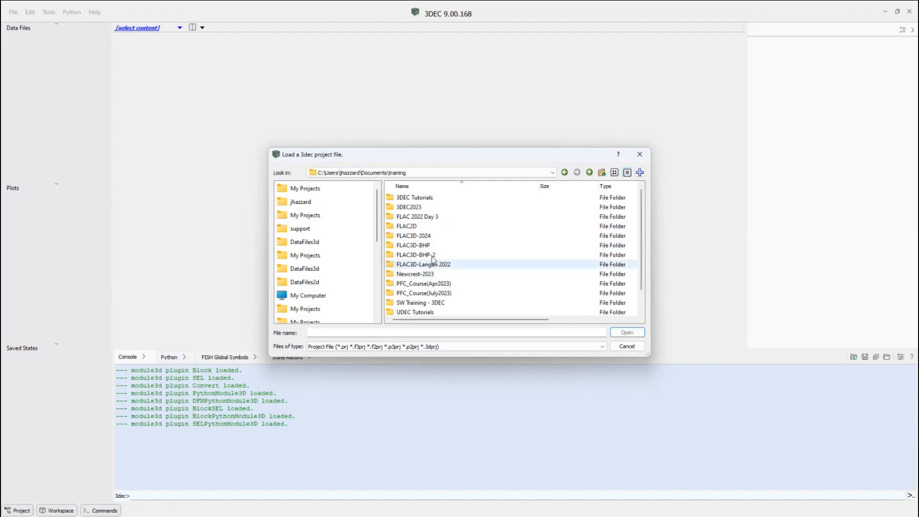
{"action": "scroll", "coordinate": [433, 261], "scroll_direction": "down", "scroll_amount": 1}
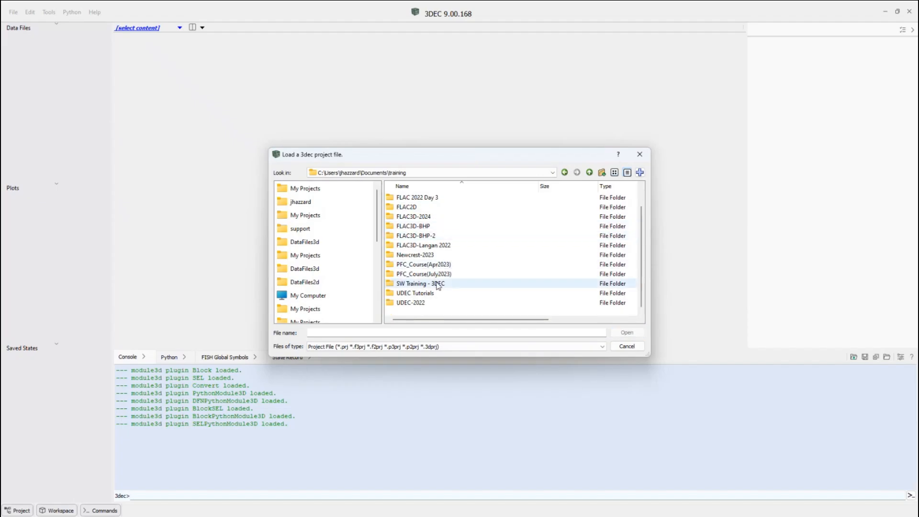
{"action": "double_click", "coordinate": [437, 285]}
{"action": "double_click", "coordinate": [450, 198]}
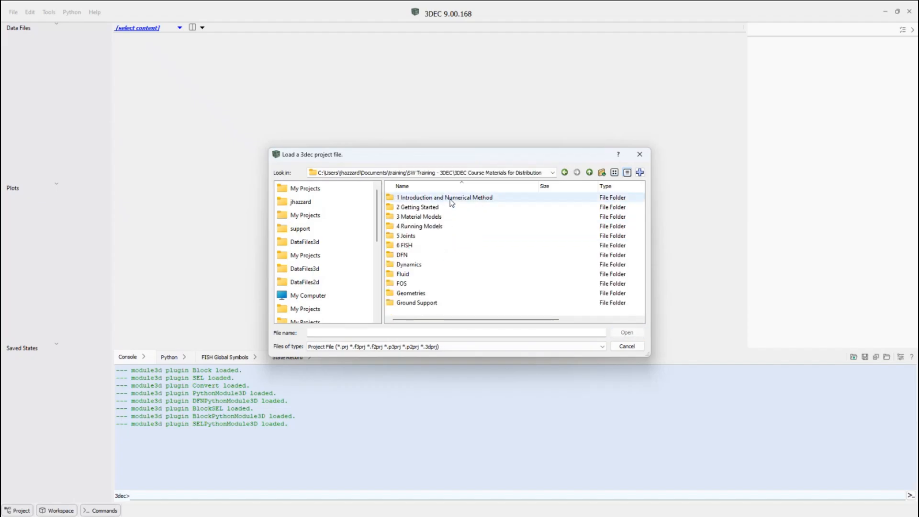
{"action": "double_click", "coordinate": [431, 226]}
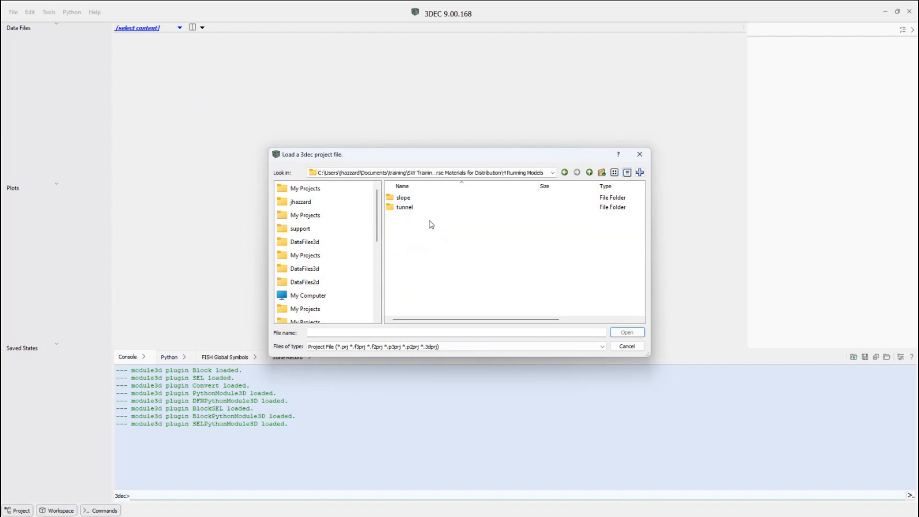
{"action": "double_click", "coordinate": [406, 208]}
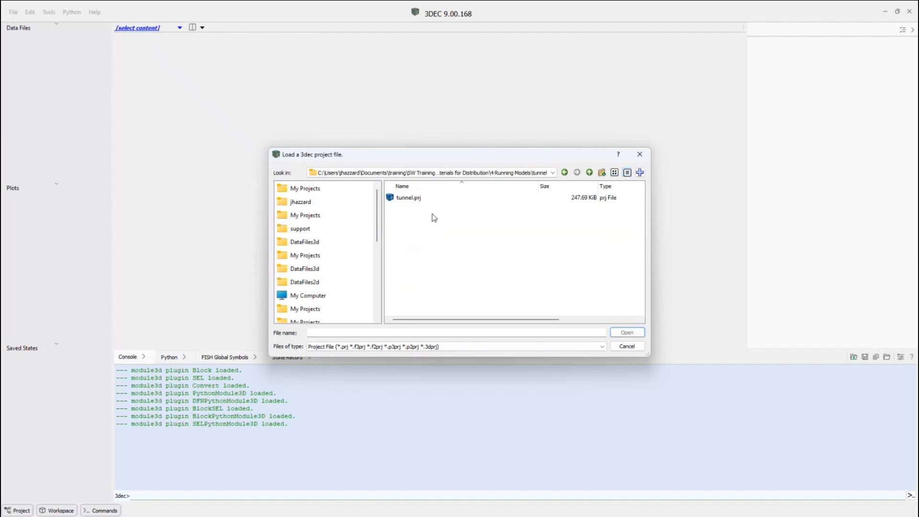
{"action": "left_click", "coordinate": [411, 201]}
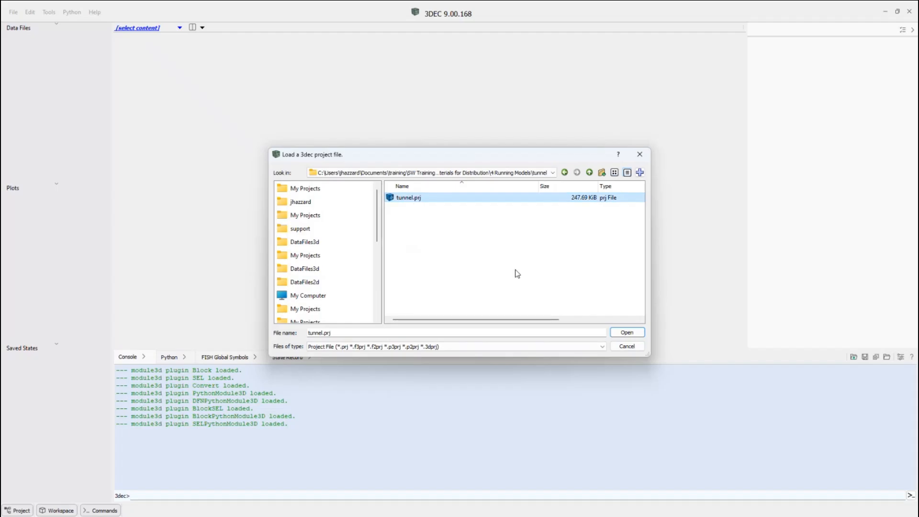
{"action": "left_click", "coordinate": [627, 333]}
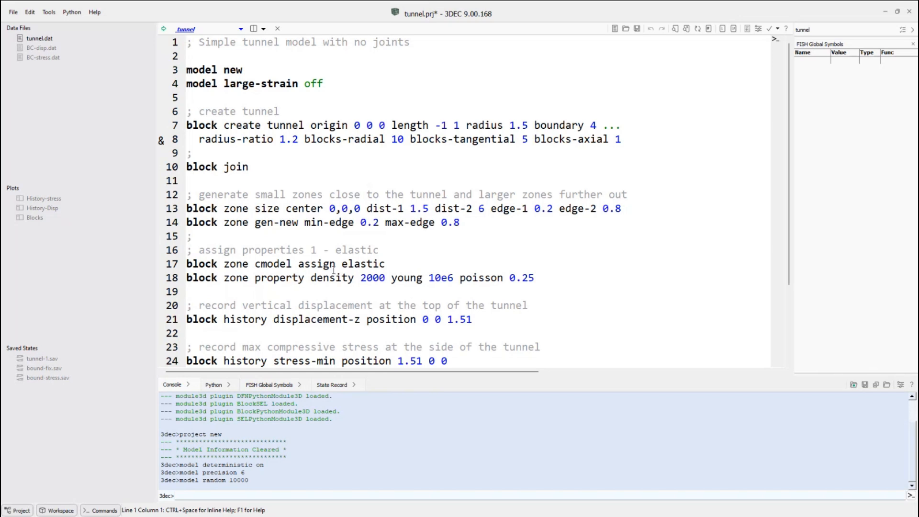
Look up the contextual help for the tunnel keyword of the block create command in tunnel.dat, then close it.
{"action": "scroll", "coordinate": [669, 200], "scroll_direction": "up", "scroll_amount": 2, "text": "ctrl"}
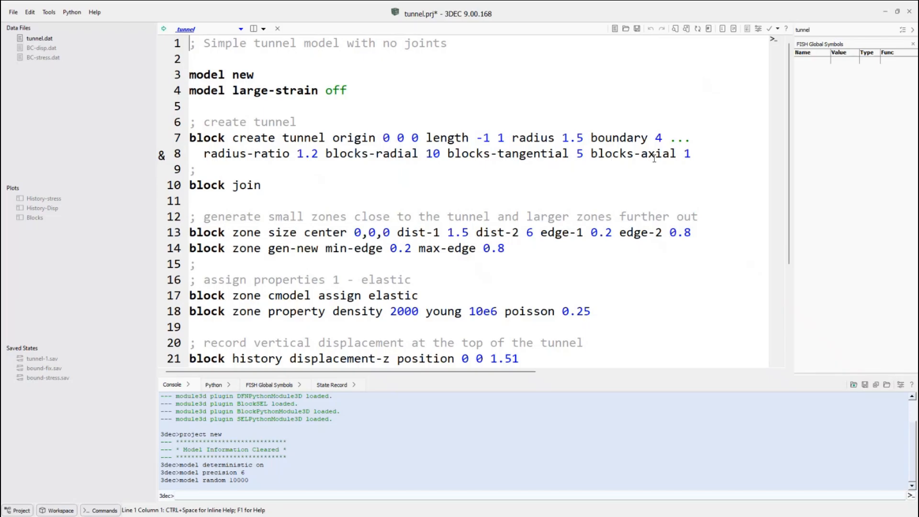
{"action": "left_click", "coordinate": [325, 138]}
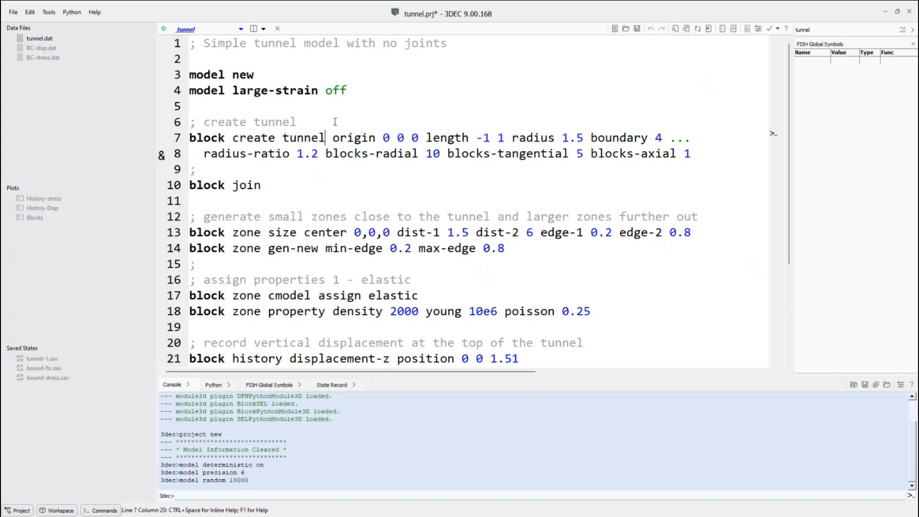
{"action": "key", "text": "F1"}
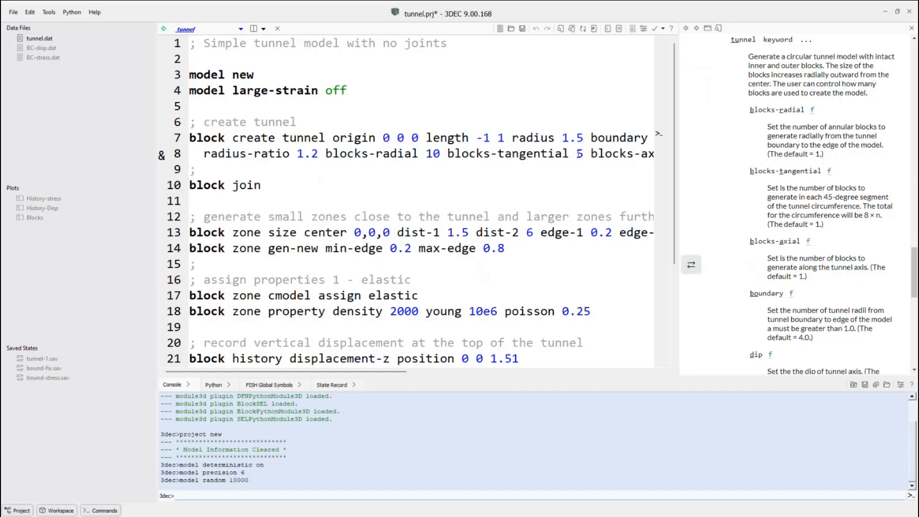
{"action": "left_click", "coordinate": [912, 29]}
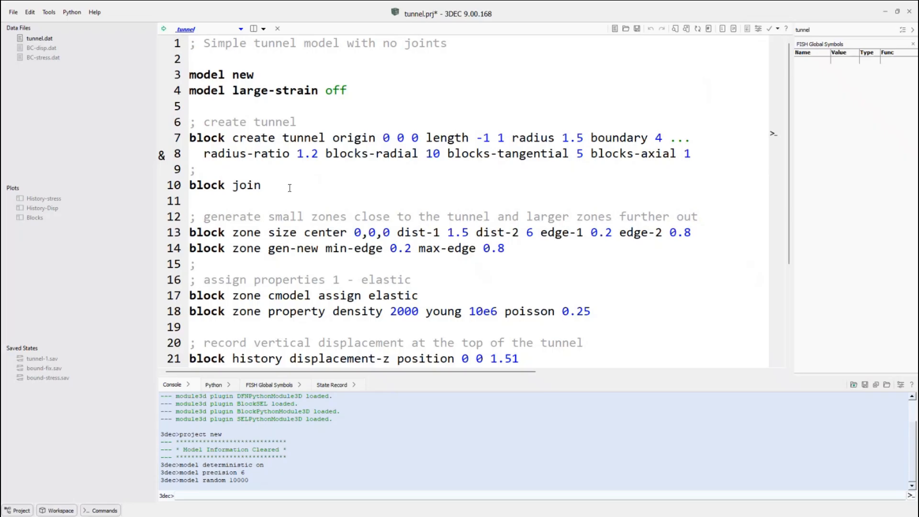
Run only lines 1 to 10 of tunnel.dat, from model new through block join, and display the Blocks plot.
{"action": "left_click_drag", "start_coordinate": [284, 188], "coordinate": [151, 39]}
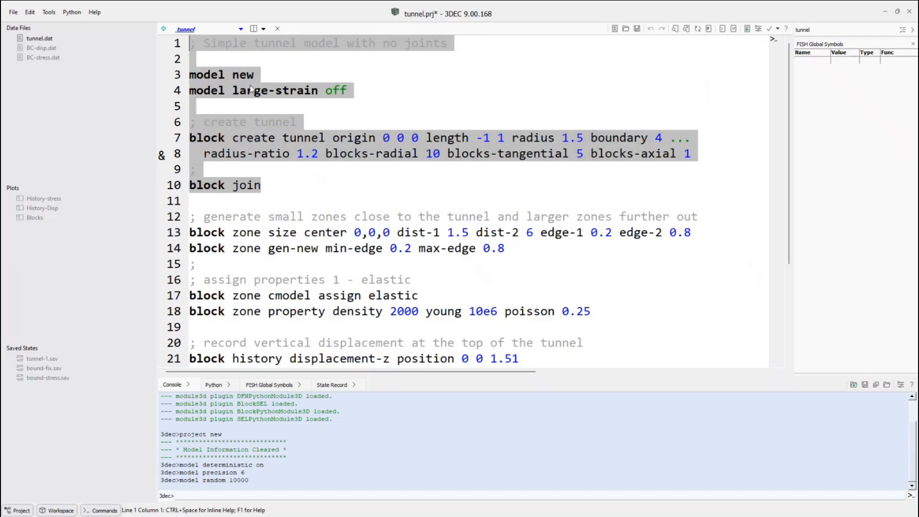
{"action": "left_click", "coordinate": [340, 190]}
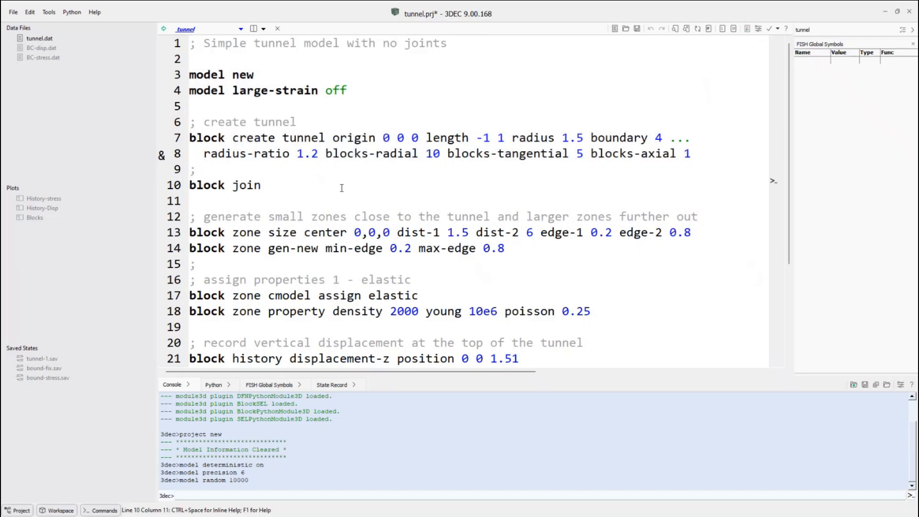
{"action": "left_click_drag", "start_coordinate": [307, 188], "coordinate": [163, 43]}
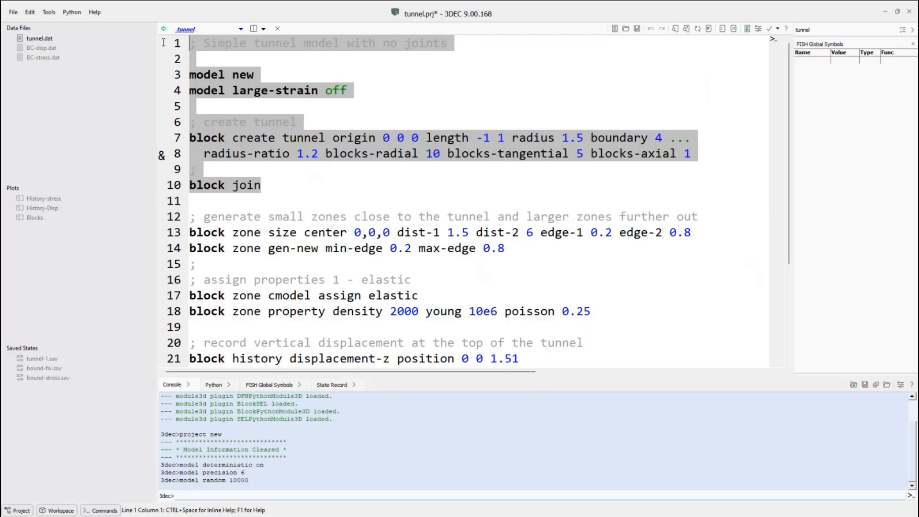
{"action": "right_click", "coordinate": [233, 127]}
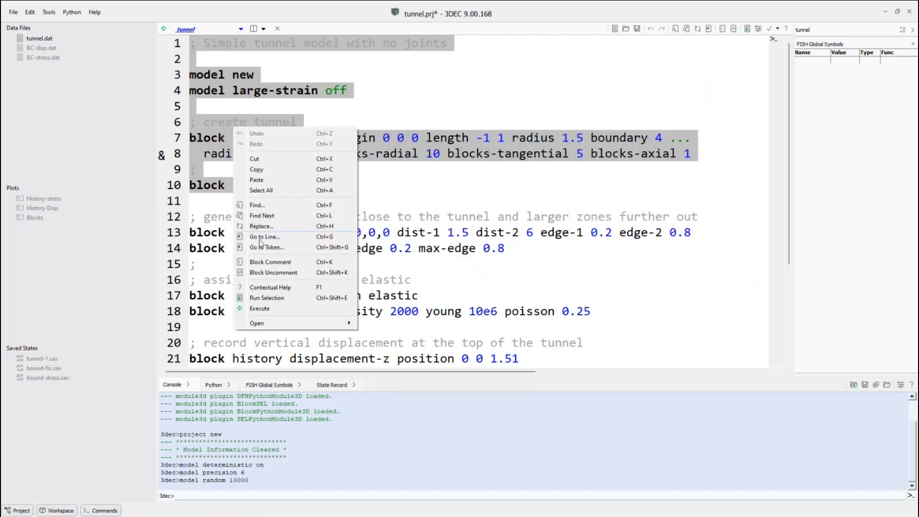
{"action": "left_click", "coordinate": [267, 298]}
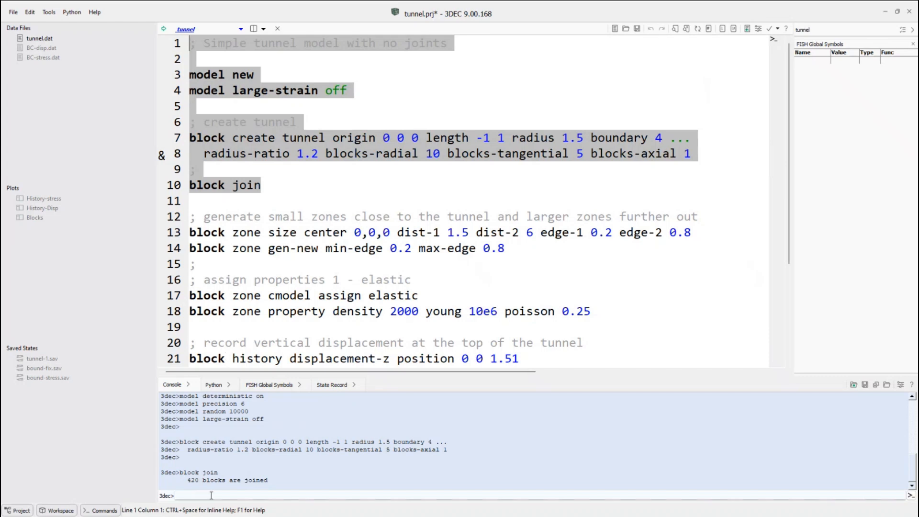
{"action": "double_click", "coordinate": [31, 219]}
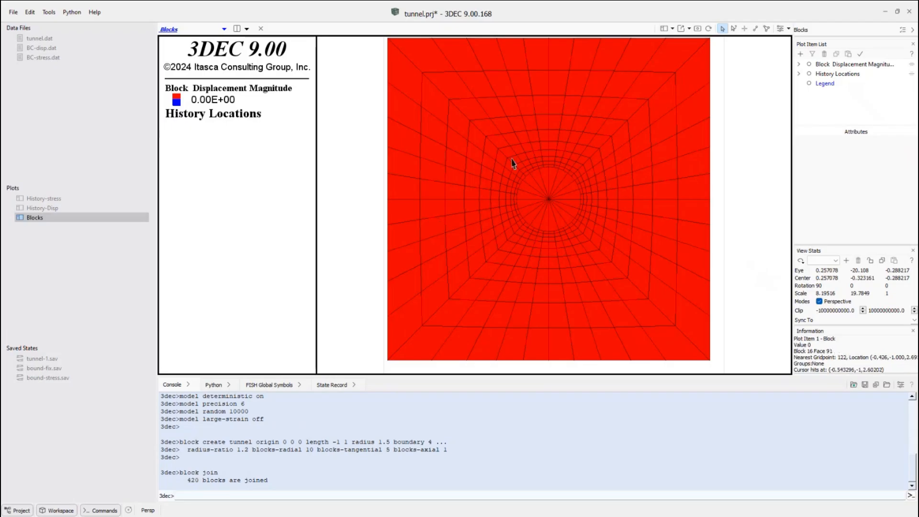
Return to tunnel.dat and run only the zone size and zone gen-new commands on lines 13 and 14.
{"action": "double_click", "coordinate": [65, 37]}
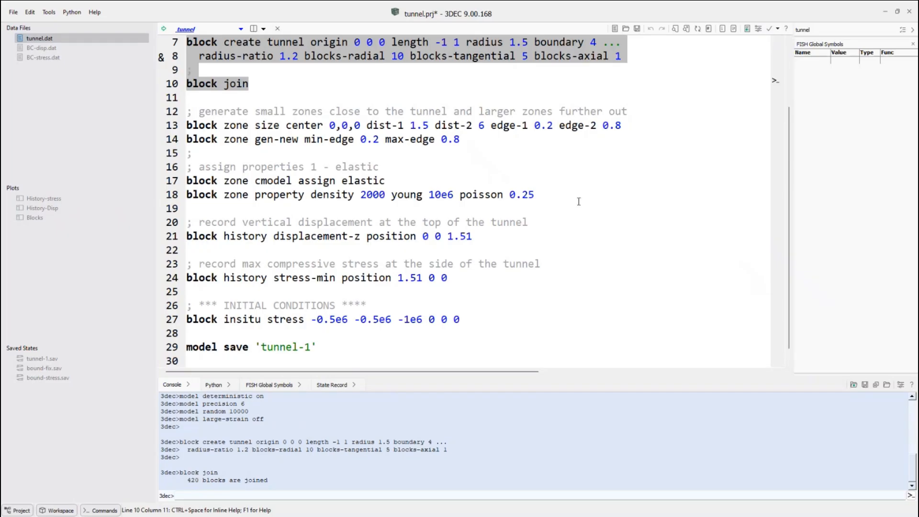
{"action": "scroll", "coordinate": [579, 202], "scroll_direction": "up", "scroll_amount": 2, "text": "ctrl"}
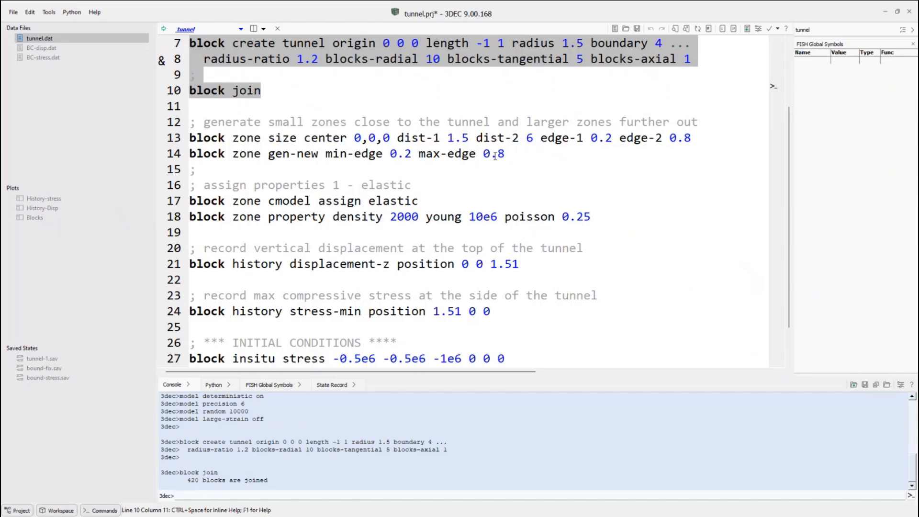
{"action": "left_click_drag", "start_coordinate": [514, 153], "coordinate": [188, 139]}
{"action": "right_click", "coordinate": [214, 141]}
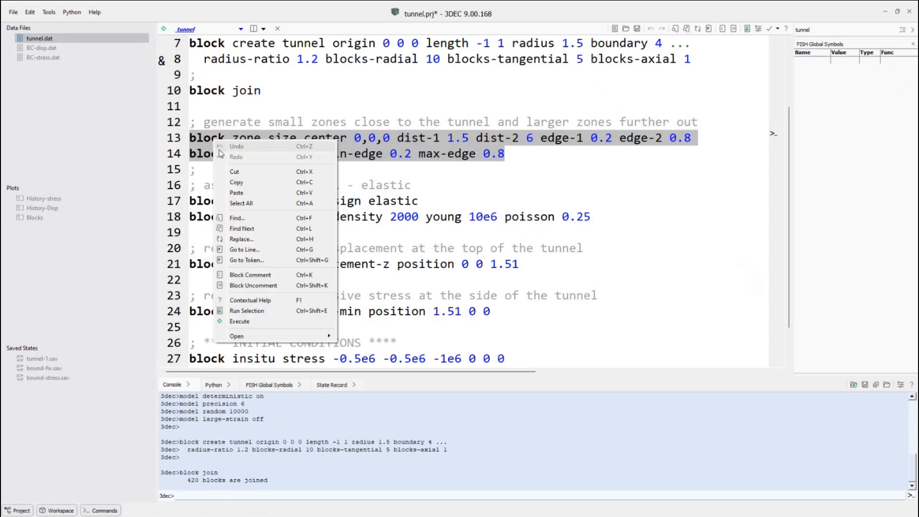
{"action": "left_click", "coordinate": [244, 311]}
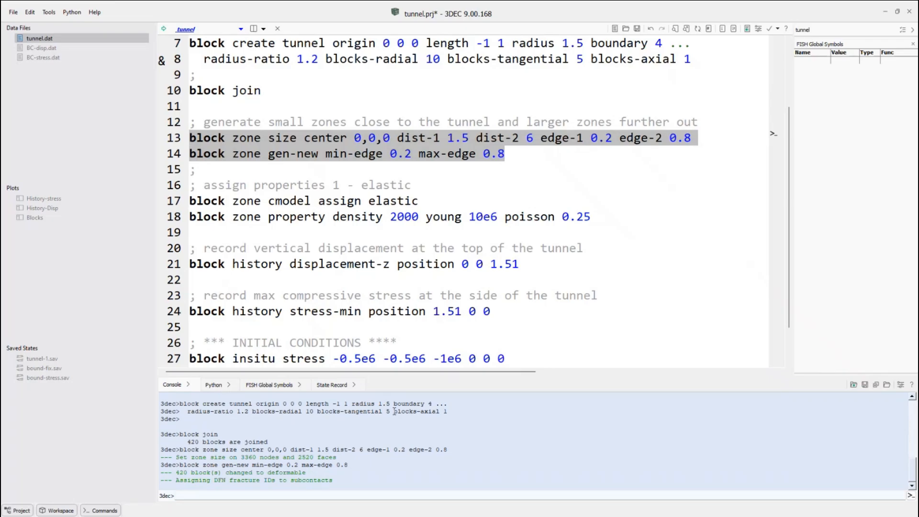
Display the Blocks plot and examine the zoned mesh around the tunnel and the displacement item's Zone Faces attribute.
{"action": "double_click", "coordinate": [43, 219]}
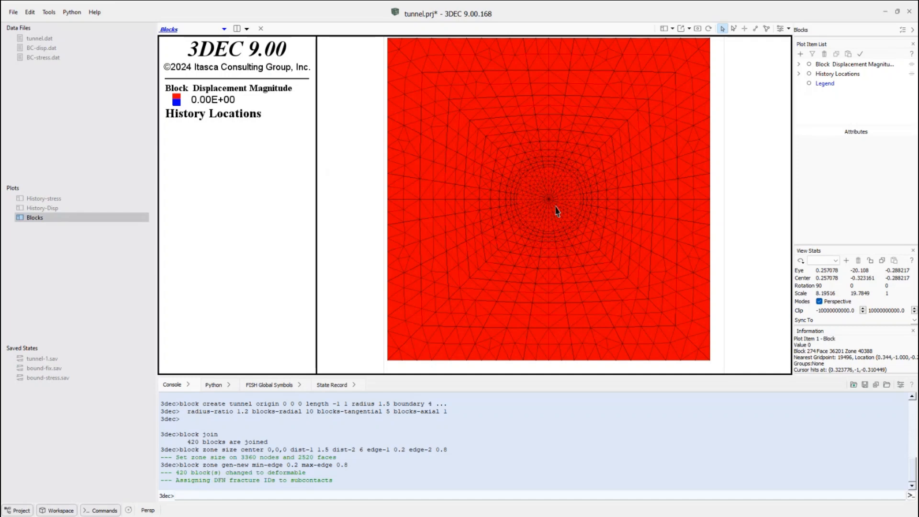
{"action": "scroll", "coordinate": [555, 211], "scroll_direction": "up", "scroll_amount": 1}
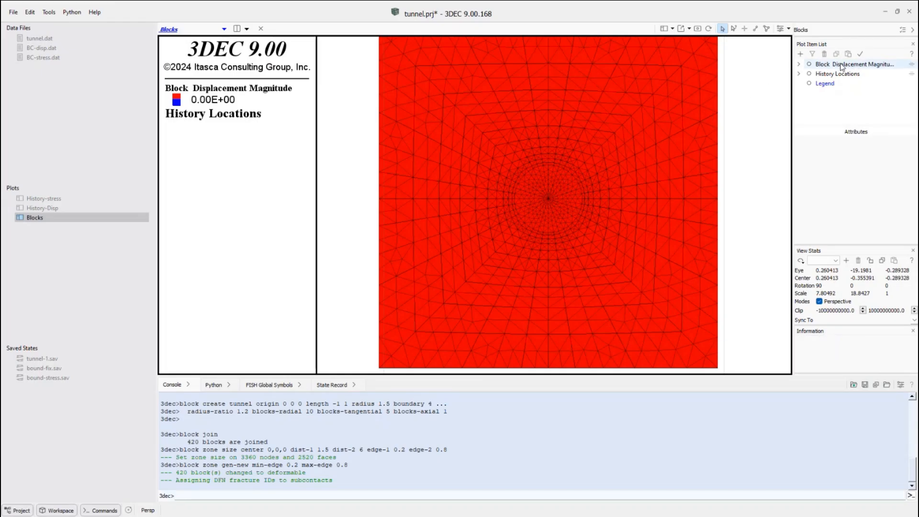
{"action": "left_click", "coordinate": [849, 65]}
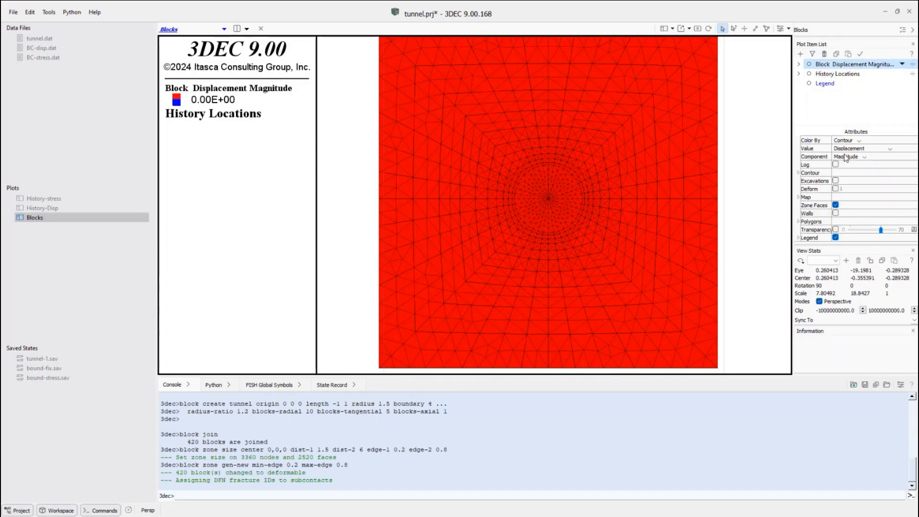
{"action": "left_click", "coordinate": [835, 205]}
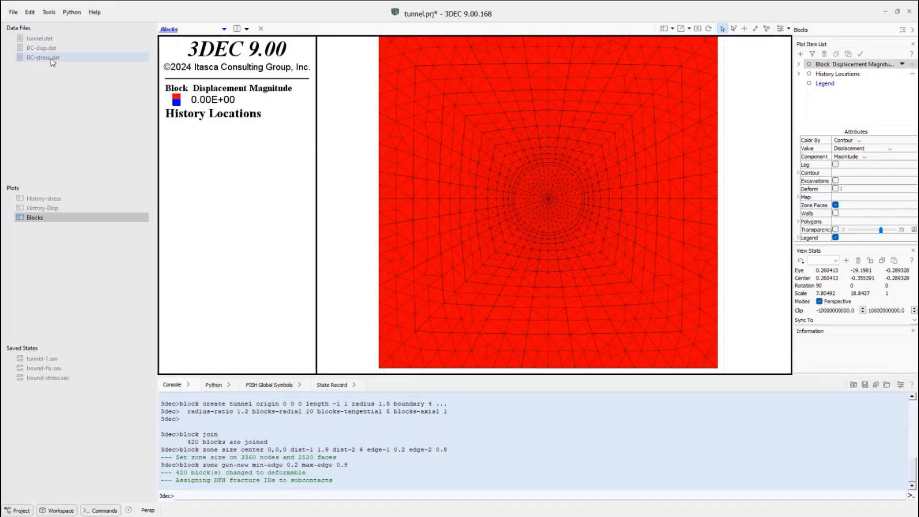
Reopen tunnel.dat and execute the whole file to build the elastic tunnel model and save it as tunnel-1.
{"action": "left_click", "coordinate": [50, 40]}
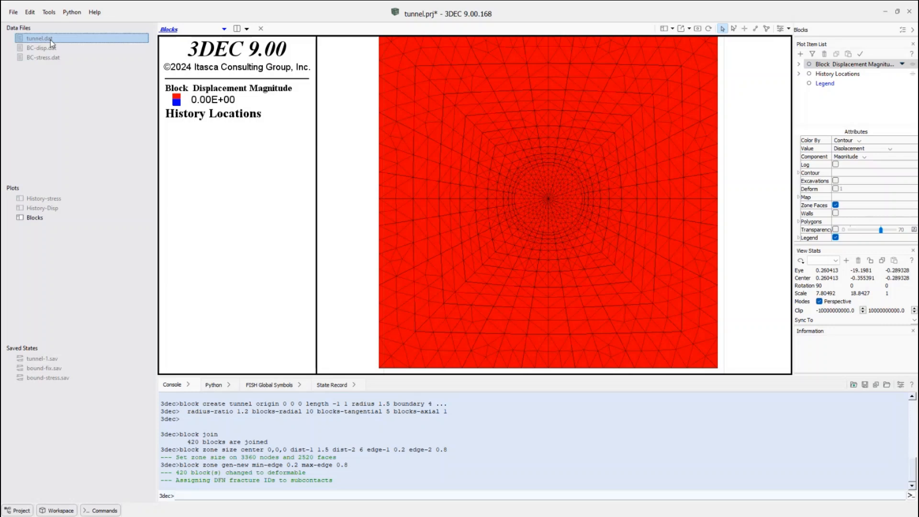
{"action": "double_click", "coordinate": [50, 39]}
{"action": "scroll", "coordinate": [297, 154], "scroll_direction": "down", "scroll_amount": 1}
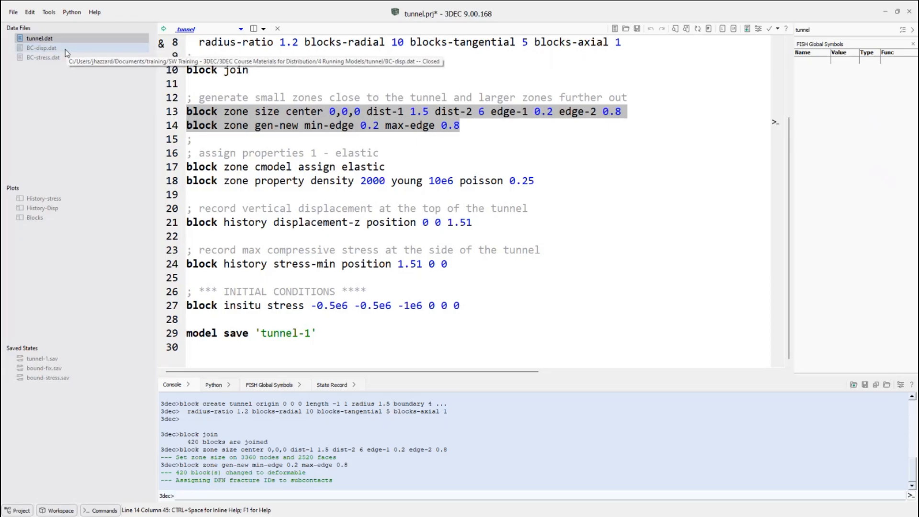
{"action": "left_click", "coordinate": [511, 230]}
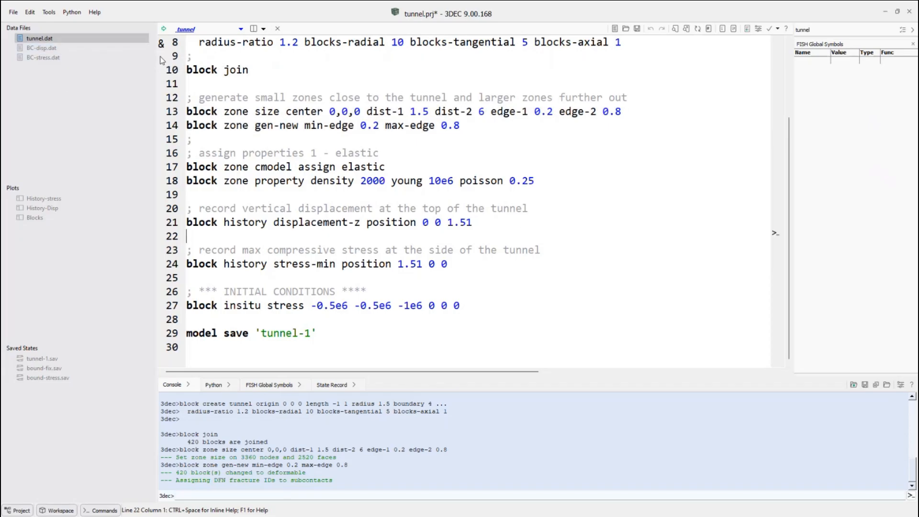
{"action": "left_click", "coordinate": [165, 29]}
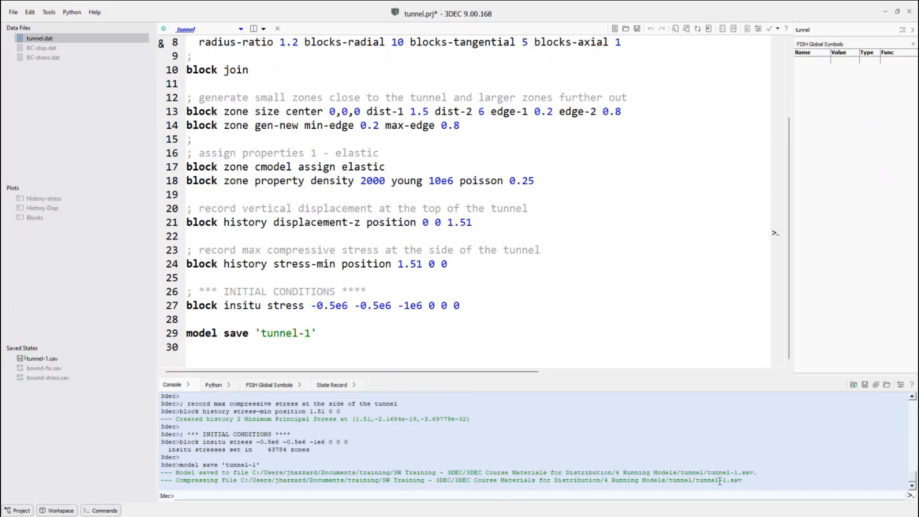
Open the program options, review the General settings such as save-file compression and periodic saving, and close them without changes.
{"action": "left_click", "coordinate": [319, 139]}
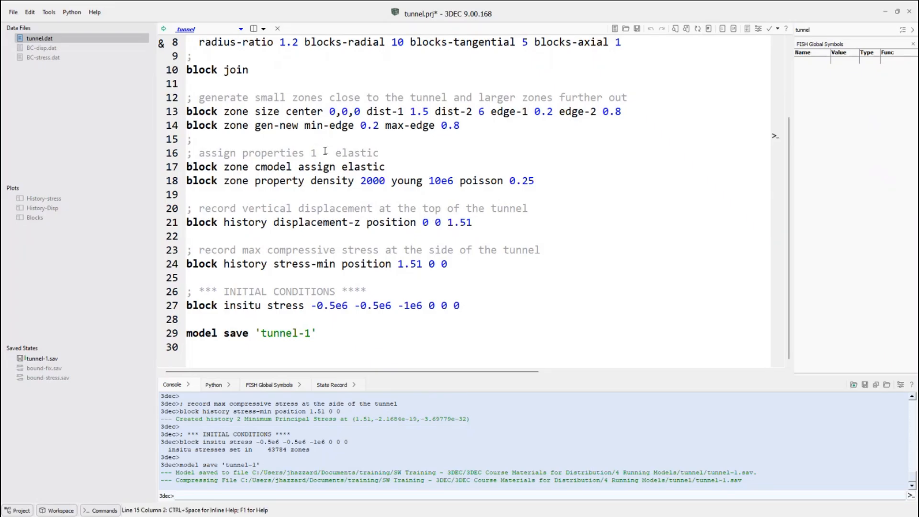
{"action": "left_click", "coordinate": [48, 14]}
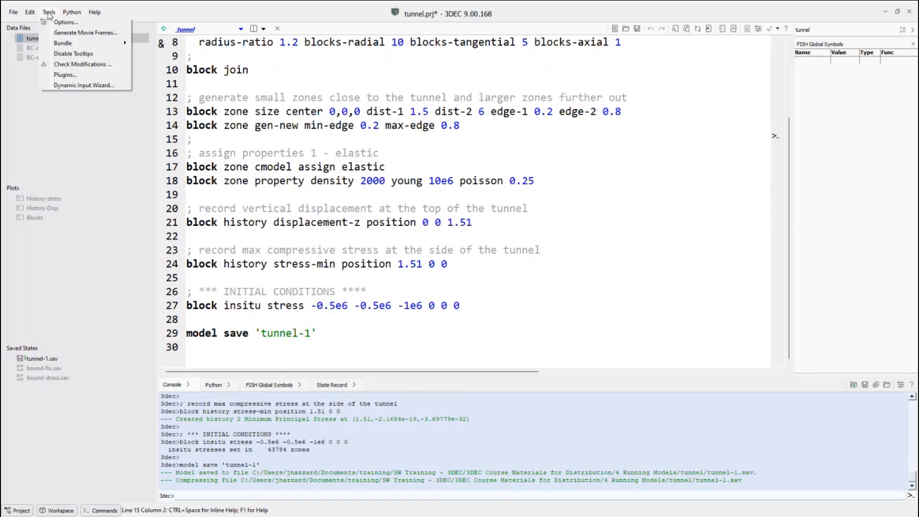
{"action": "left_click", "coordinate": [51, 22]}
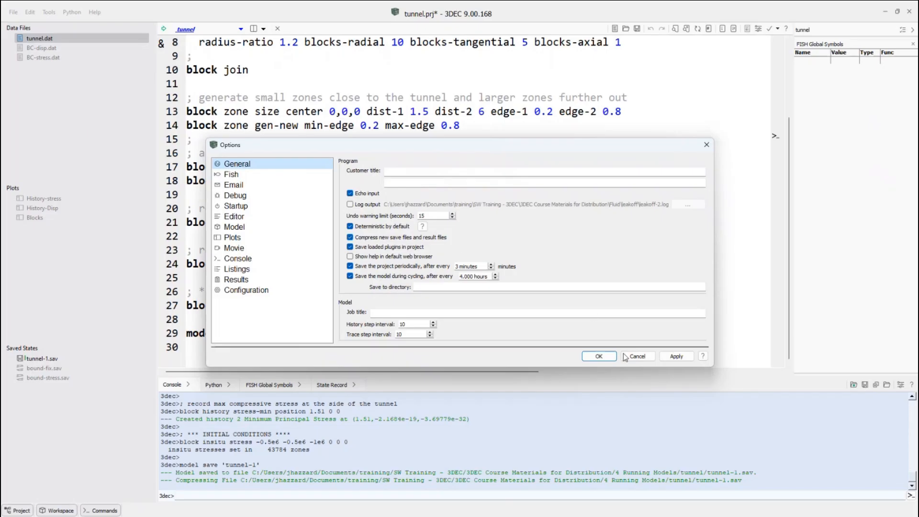
{"action": "left_click", "coordinate": [638, 357]}
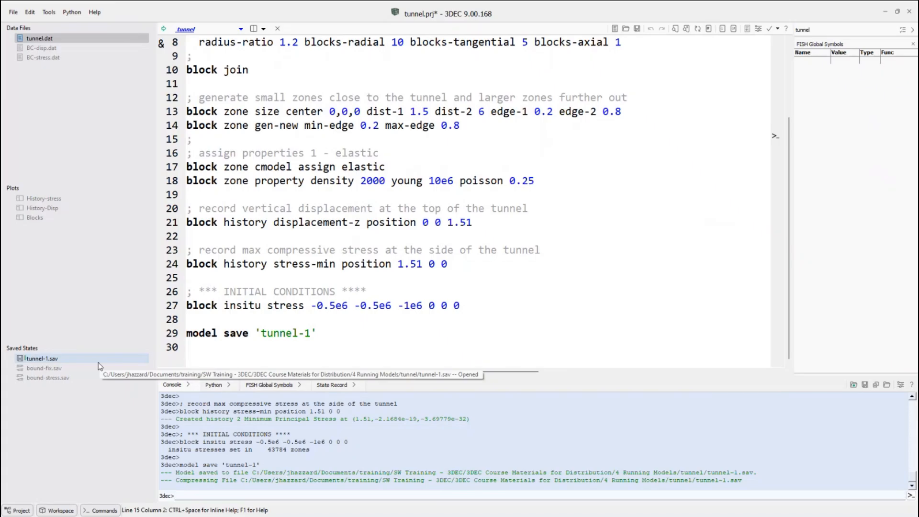
Display the Blocks plot and contour the block item by XX stress and by ZZ stress to check the initial stresses.
{"action": "double_click", "coordinate": [42, 219]}
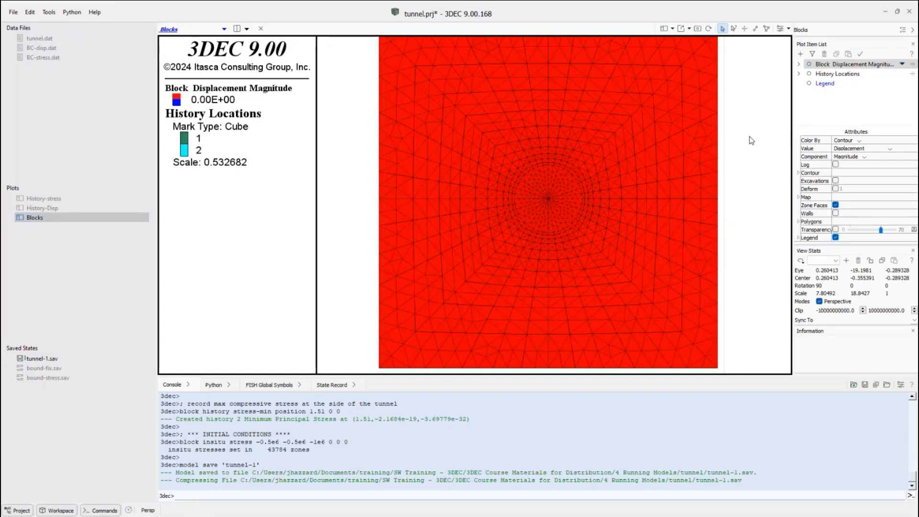
{"action": "left_click", "coordinate": [864, 149]}
{"action": "scroll", "coordinate": [858, 185], "scroll_direction": "down", "scroll_amount": 2}
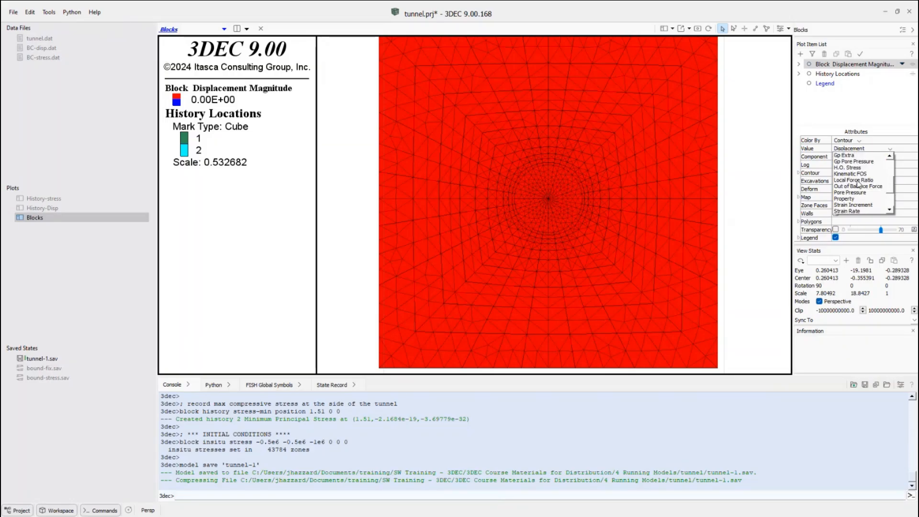
{"action": "scroll", "coordinate": [859, 184], "scroll_direction": "down", "scroll_amount": 2}
{"action": "left_click", "coordinate": [857, 191]}
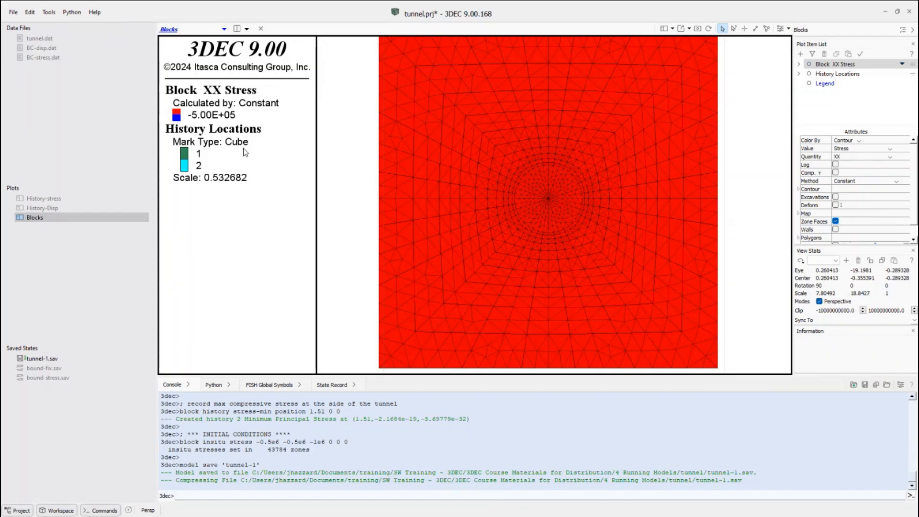
{"action": "left_click", "coordinate": [890, 158]}
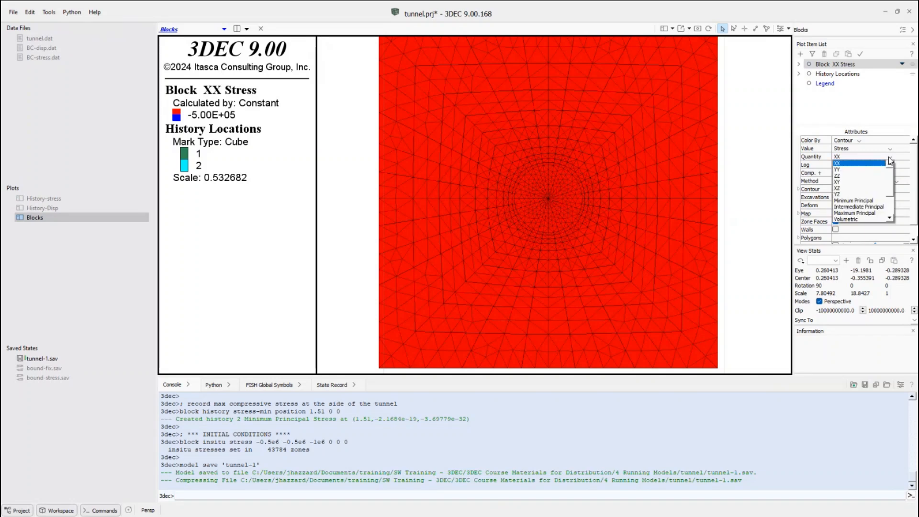
{"action": "left_click", "coordinate": [870, 175]}
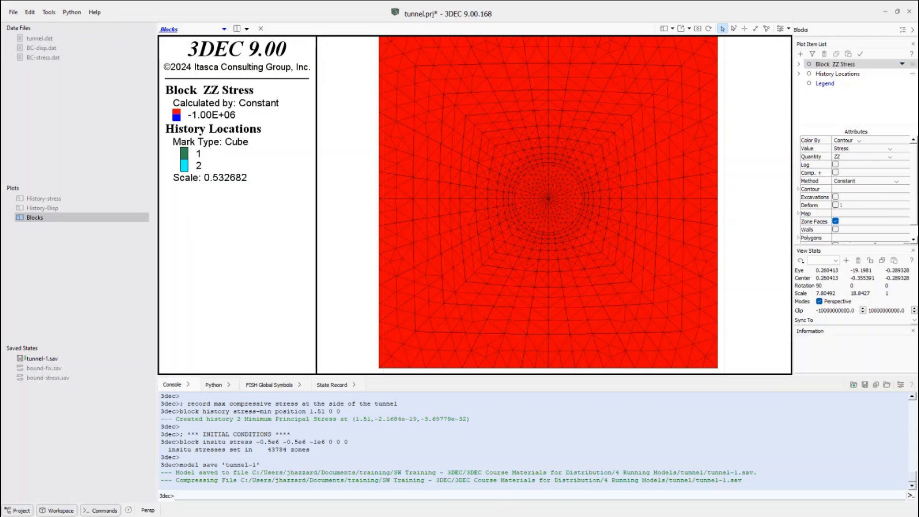
Set the Blocks plot's contour value back to Displacement.
{"action": "left_click", "coordinate": [868, 149]}
{"action": "scroll", "coordinate": [870, 165], "scroll_direction": "up", "scroll_amount": 3}
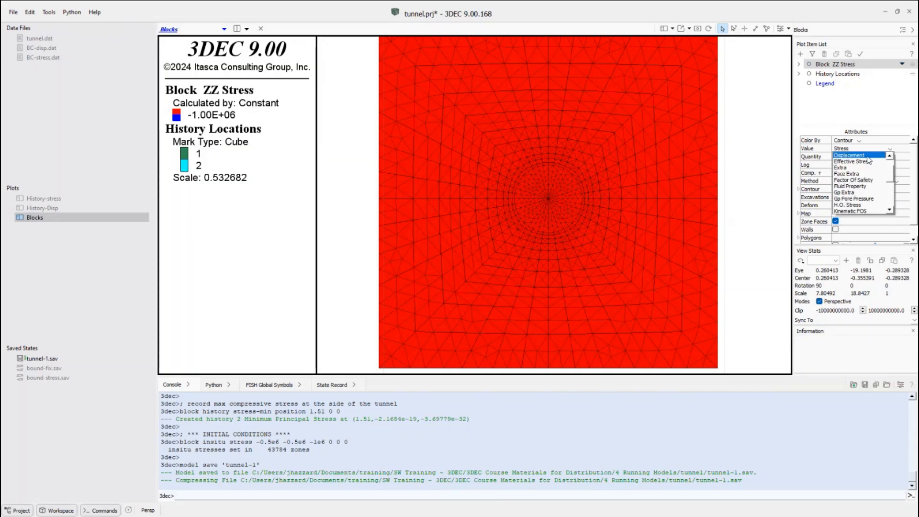
{"action": "left_click", "coordinate": [865, 156]}
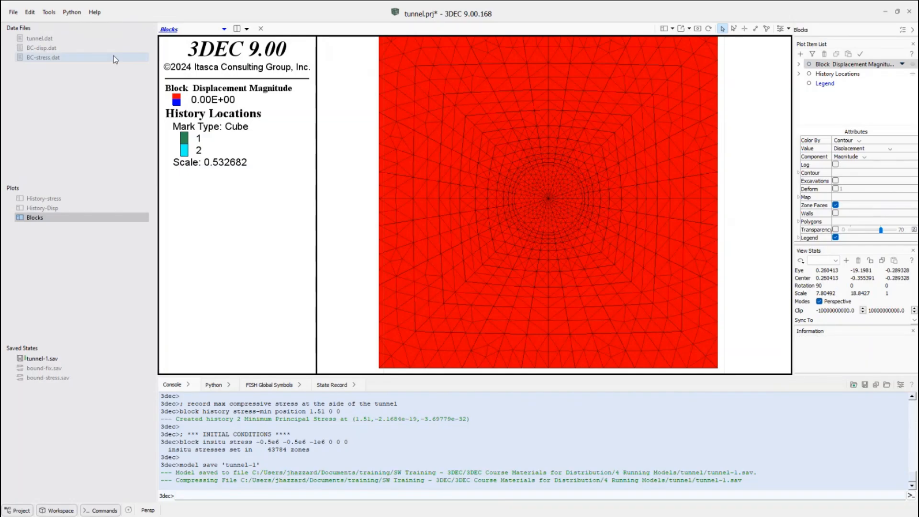
Open BC-disp.dat to read the displacement boundary commands, and compare them with the tunnel creation commands at the start of tunnel.dat.
{"action": "double_click", "coordinate": [50, 48]}
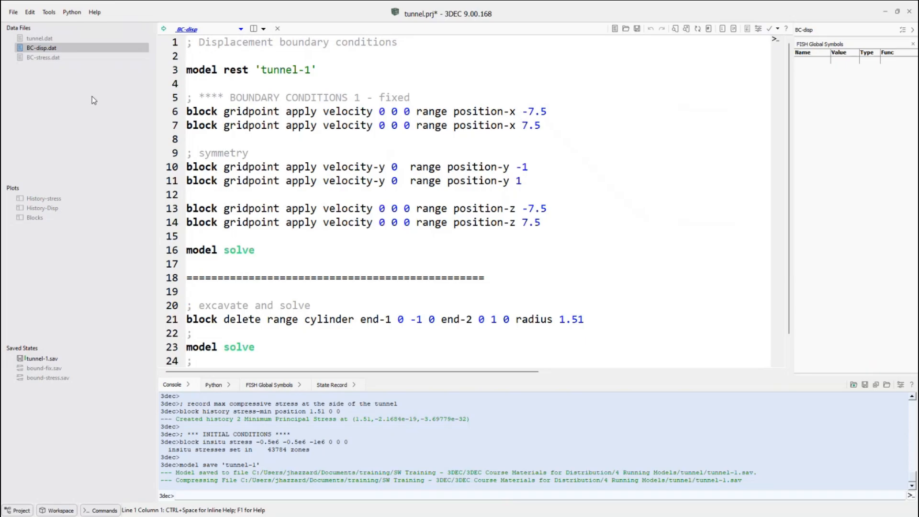
{"action": "left_click", "coordinate": [39, 39]}
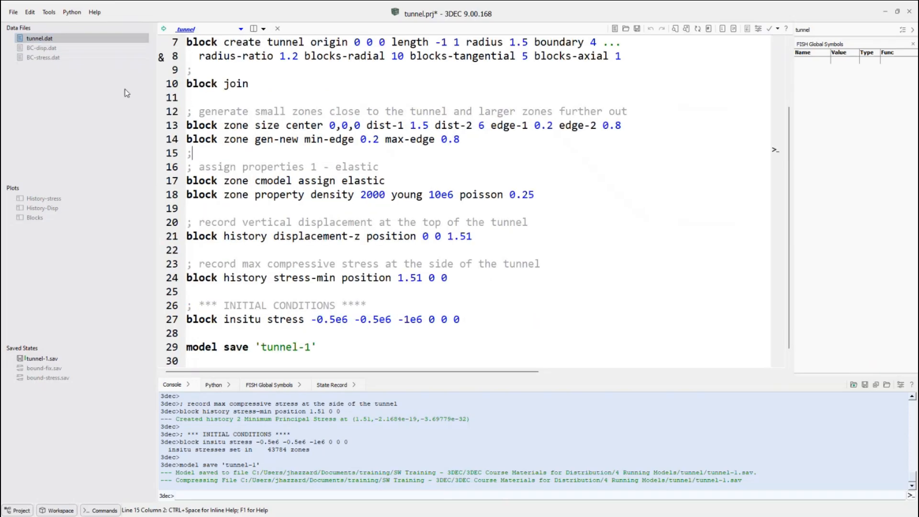
{"action": "scroll", "coordinate": [337, 129], "scroll_direction": "up", "scroll_amount": 2}
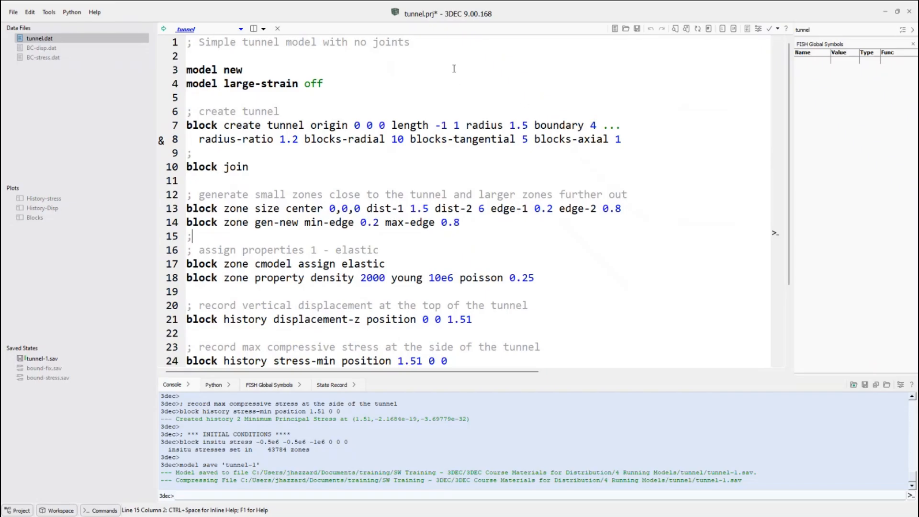
Display the Blocks plot, inspect the model's side faces from several angles, and restore the straight front view.
{"action": "double_click", "coordinate": [51, 216]}
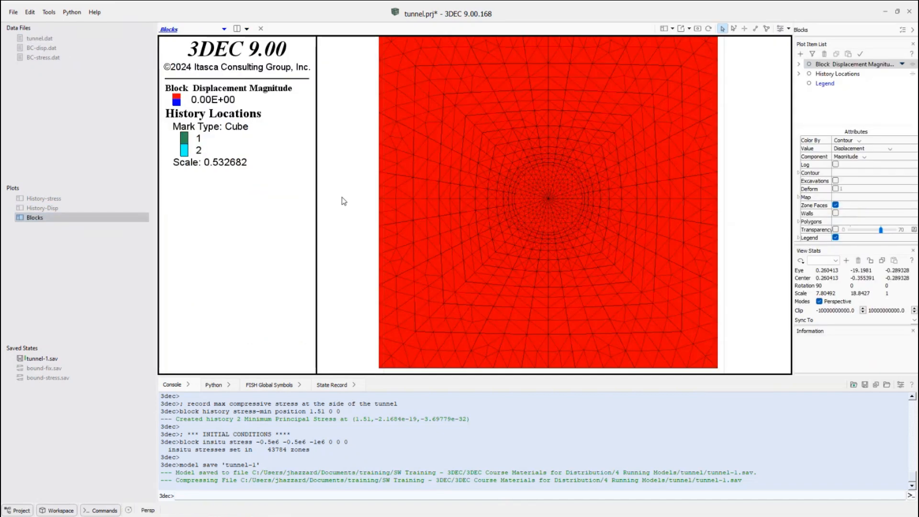
{"action": "left_click_drag", "start_coordinate": [342, 200], "coordinate": [453, 216]}
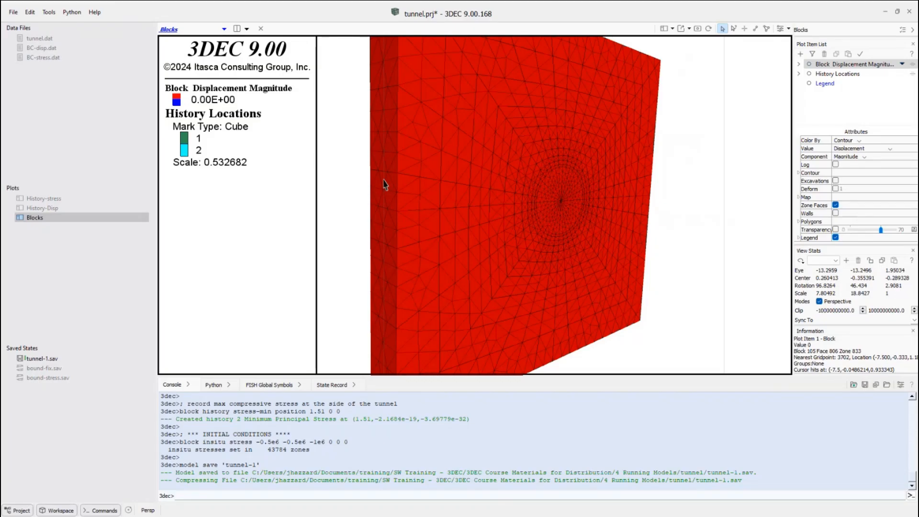
{"action": "left_click_drag", "start_coordinate": [384, 184], "coordinate": [694, 223]}
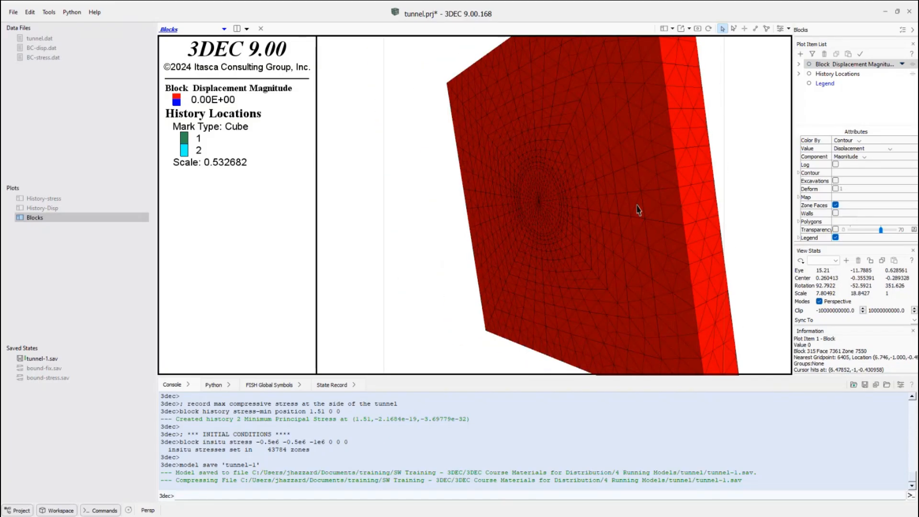
{"action": "mouse_move", "coordinate": [637, 209]}
{"action": "left_mouse_down"}
{"action": "mouse_move", "coordinate": [645, 200]}
{"action": "mouse_move", "coordinate": [626, 207]}
{"action": "left_mouse_up"}
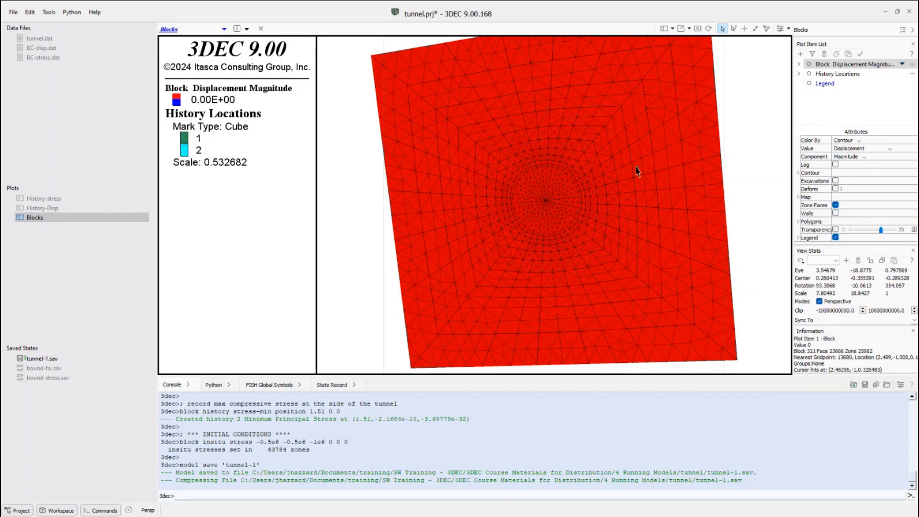
{"action": "left_click", "coordinate": [697, 30]}
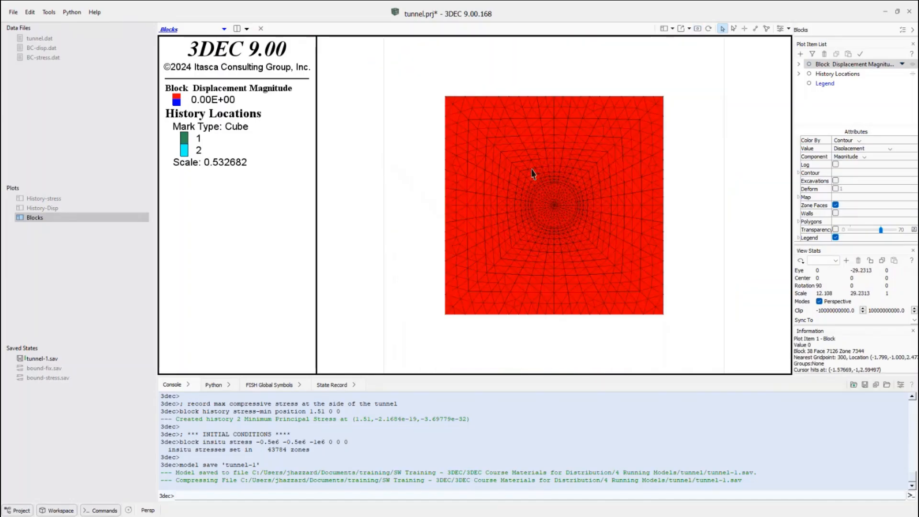
{"action": "scroll", "coordinate": [546, 174], "scroll_direction": "up", "scroll_amount": 2}
{"action": "scroll", "coordinate": [546, 175], "scroll_direction": "up", "scroll_amount": 1}
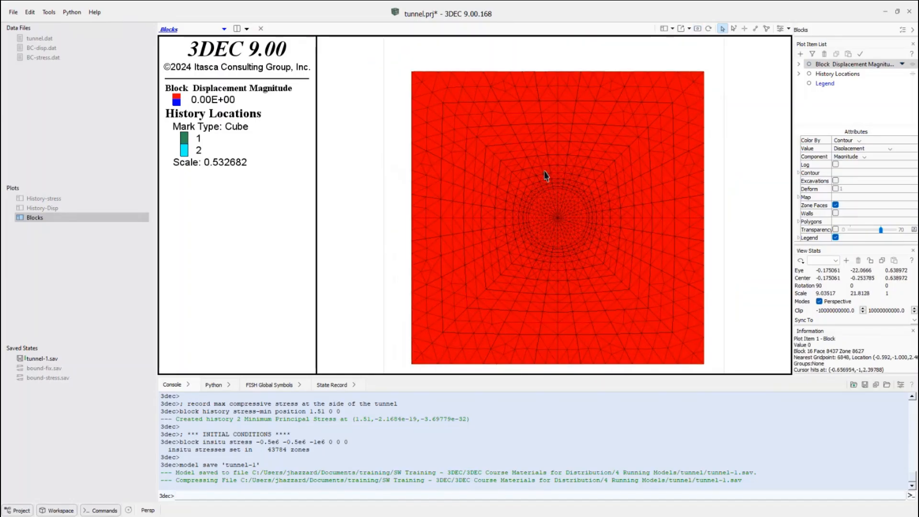
Reopen BC-disp.dat and execute the whole file to fix the boundaries, excavate the tunnel, solve and save the state as bound-fix.
{"action": "double_click", "coordinate": [49, 50]}
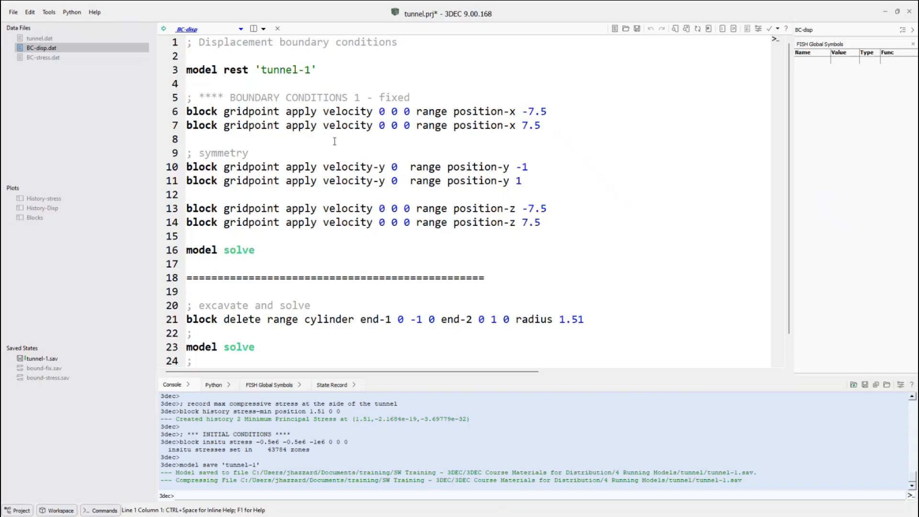
{"action": "scroll", "coordinate": [326, 103], "scroll_direction": "down", "scroll_amount": 1}
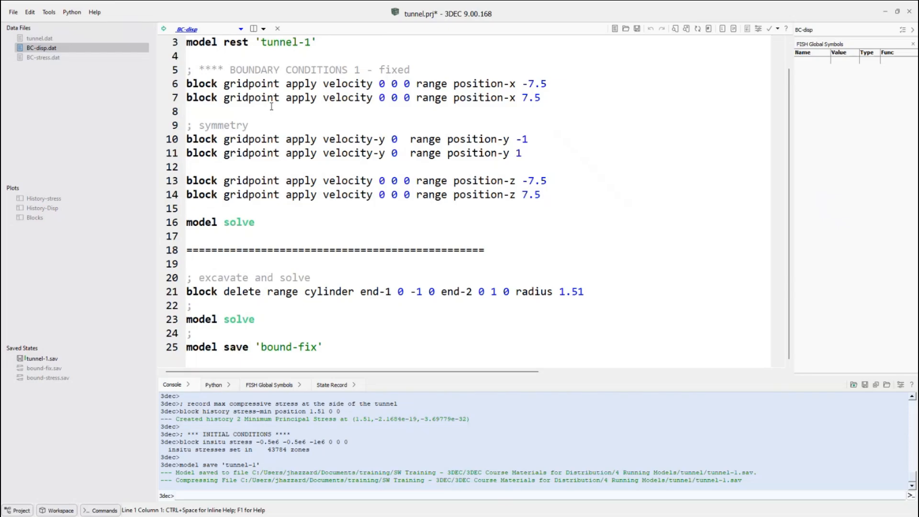
{"action": "scroll", "coordinate": [258, 93], "scroll_direction": "up", "scroll_amount": 1}
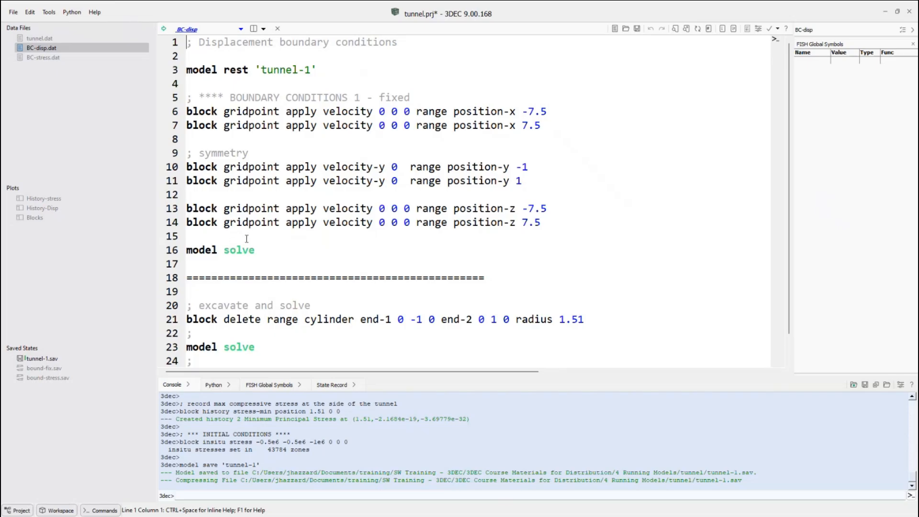
{"action": "scroll", "coordinate": [254, 234], "scroll_direction": "down", "scroll_amount": 1}
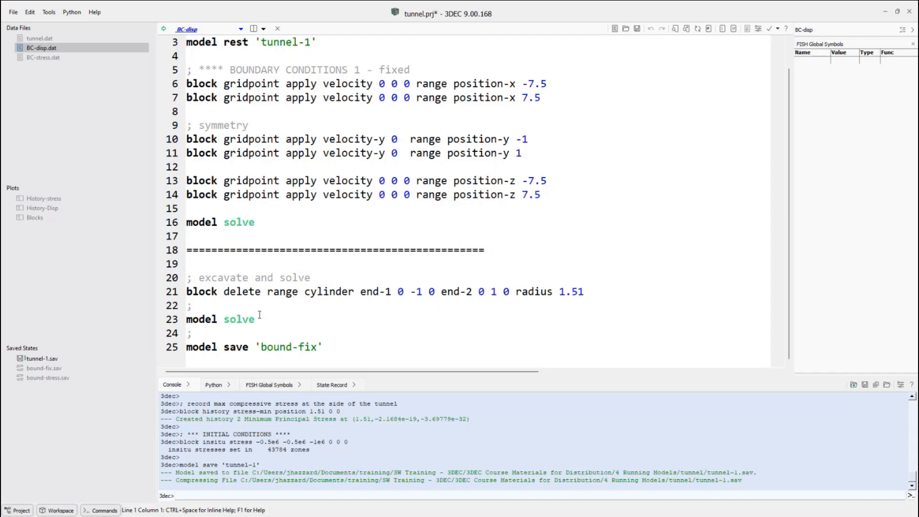
{"action": "left_click", "coordinate": [164, 28]}
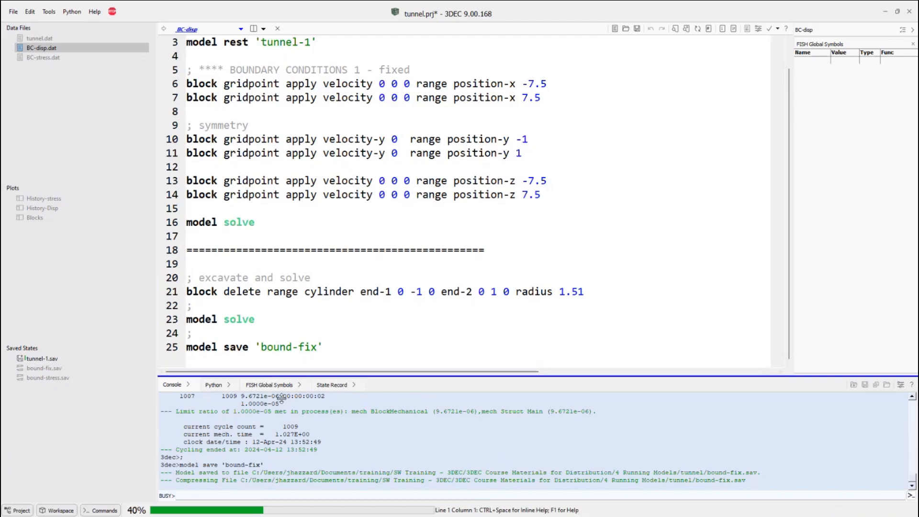
Review the console's block deletion and solve output against the commands in BC-disp.dat.
{"action": "scroll", "coordinate": [201, 421], "scroll_direction": "up", "scroll_amount": 4}
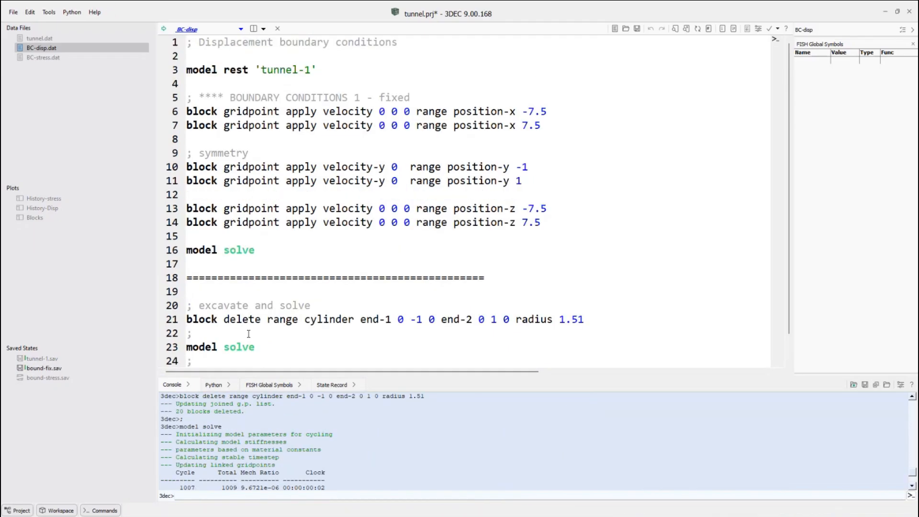
{"action": "scroll", "coordinate": [259, 419], "scroll_direction": "up", "scroll_amount": 2}
{"action": "scroll", "coordinate": [259, 418], "scroll_direction": "up", "scroll_amount": 2}
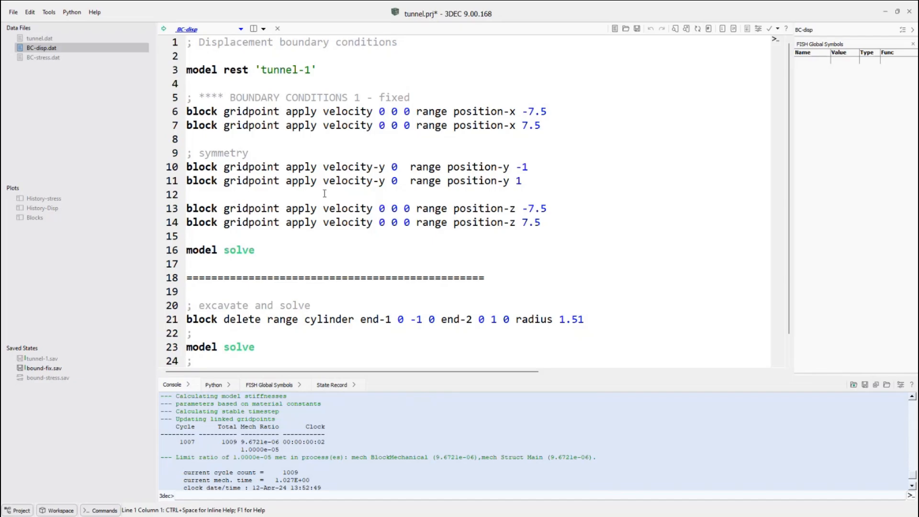
{"action": "scroll", "coordinate": [286, 234], "scroll_direction": "down", "scroll_amount": 1}
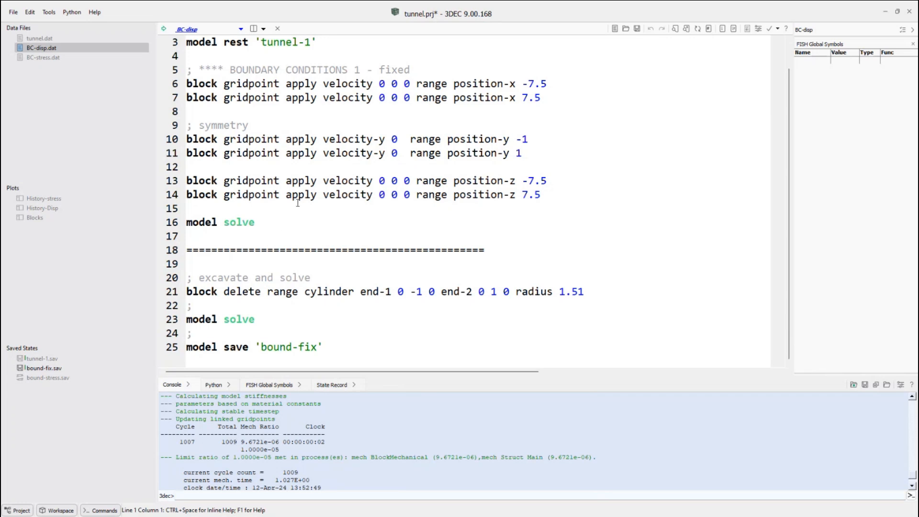
Display the Blocks plot and examine the displacement magnitude contours and history locations around the excavated tunnel.
{"action": "double_click", "coordinate": [38, 220]}
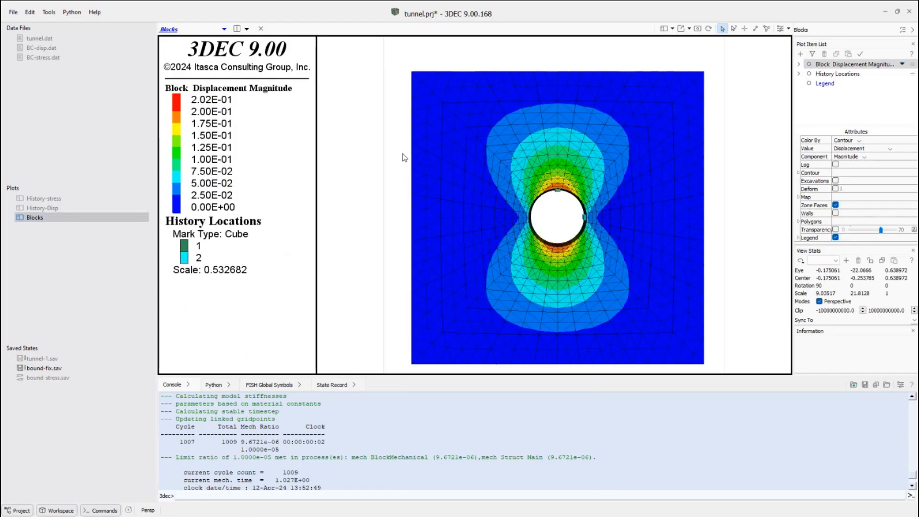
{"action": "scroll", "coordinate": [404, 156], "scroll_direction": "up", "scroll_amount": 2}
{"action": "scroll", "coordinate": [403, 154], "scroll_direction": "up", "scroll_amount": 2}
{"action": "middle_click_drag", "start_coordinate": [479, 181], "coordinate": [431, 164]}
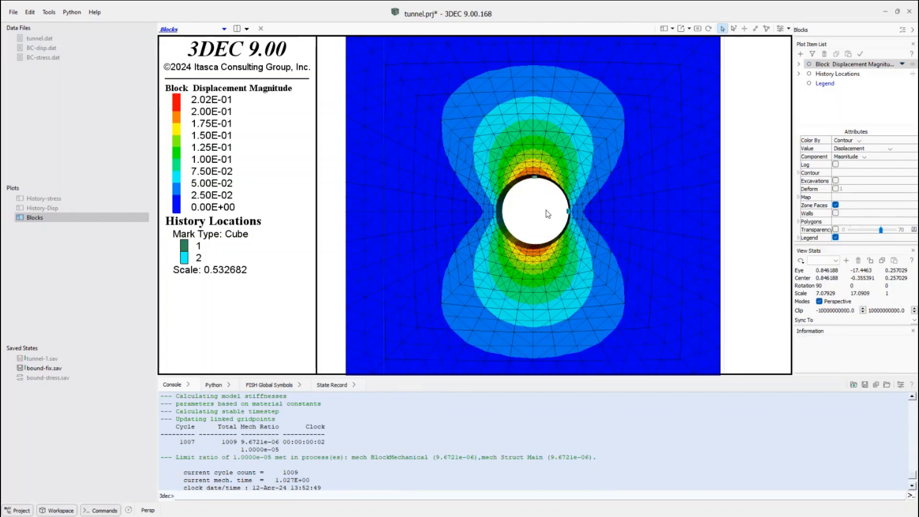
{"action": "left_click_drag", "start_coordinate": [551, 214], "coordinate": [555, 213]}
{"action": "right_click_drag", "start_coordinate": [554, 210], "coordinate": [548, 211]}
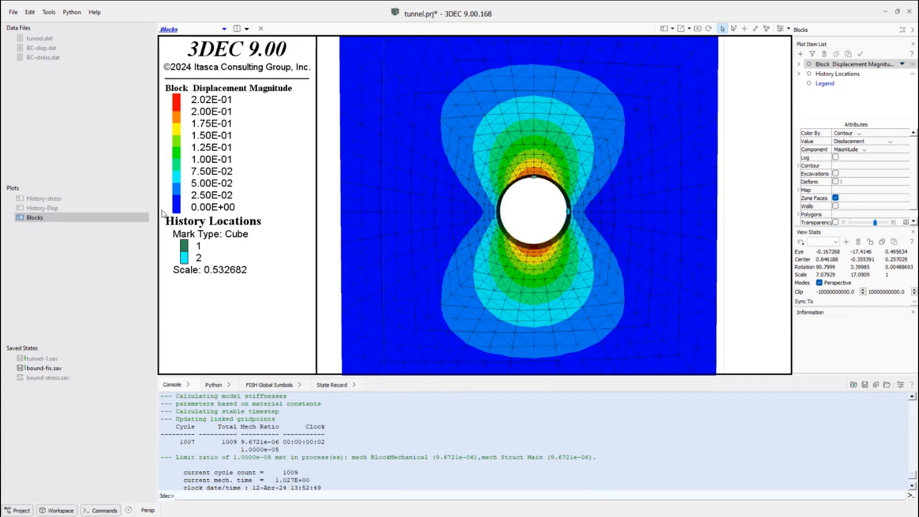
Display the History-Disp plot and the History-stress plot to check how displacement and stress evolve with step.
{"action": "double_click", "coordinate": [42, 209]}
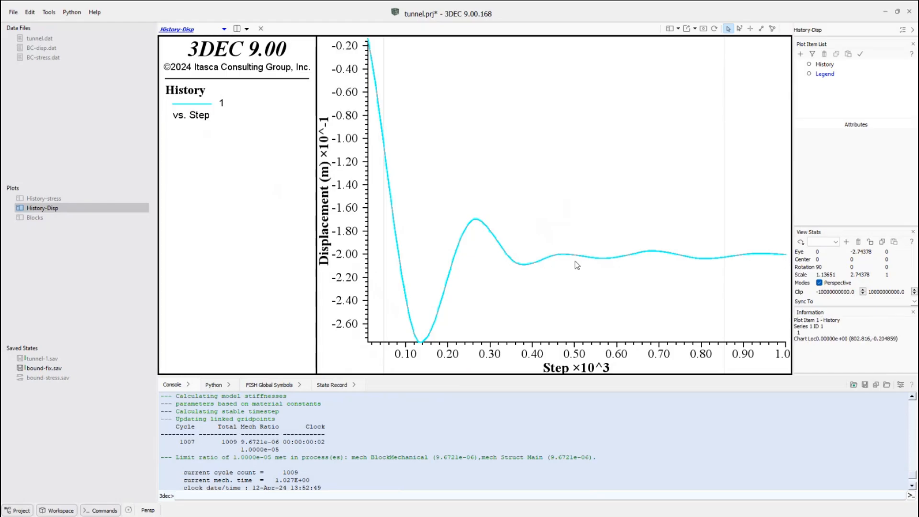
{"action": "left_click", "coordinate": [66, 200]}
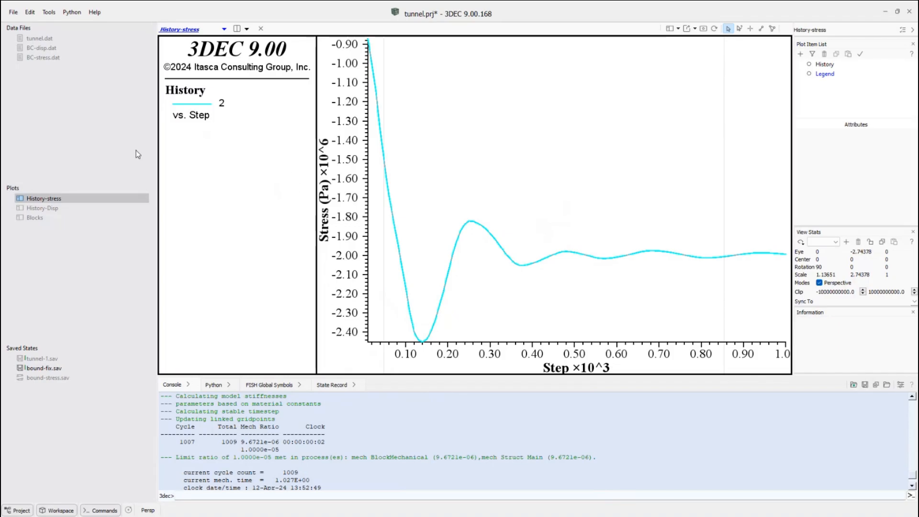
Display the Blocks plot and contour the blocks by ZZ stress around the excavated tunnel.
{"action": "double_click", "coordinate": [46, 218]}
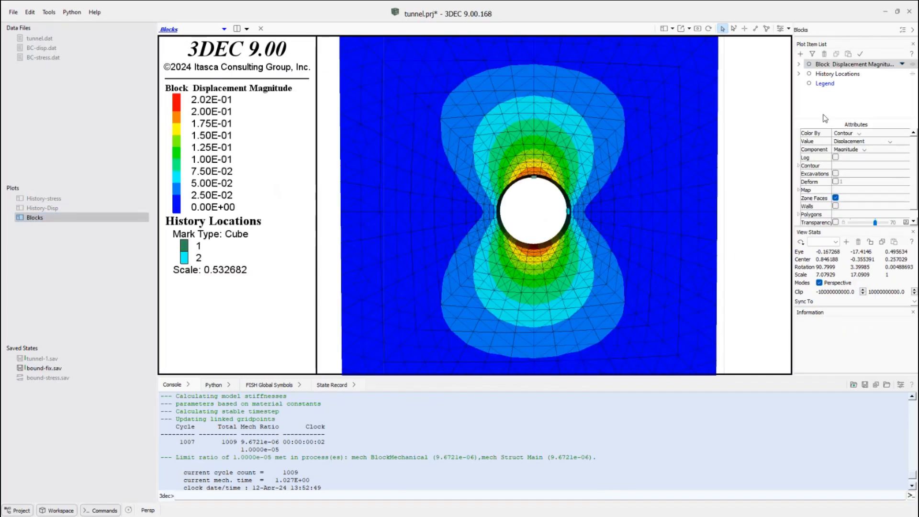
{"action": "left_click", "coordinate": [864, 142]}
{"action": "scroll", "coordinate": [867, 157], "scroll_direction": "down", "scroll_amount": 4}
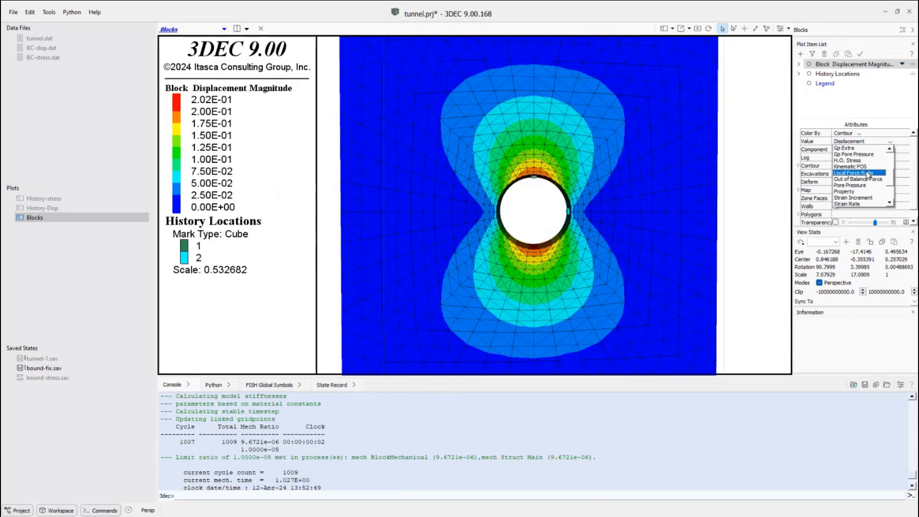
{"action": "left_click", "coordinate": [859, 179]}
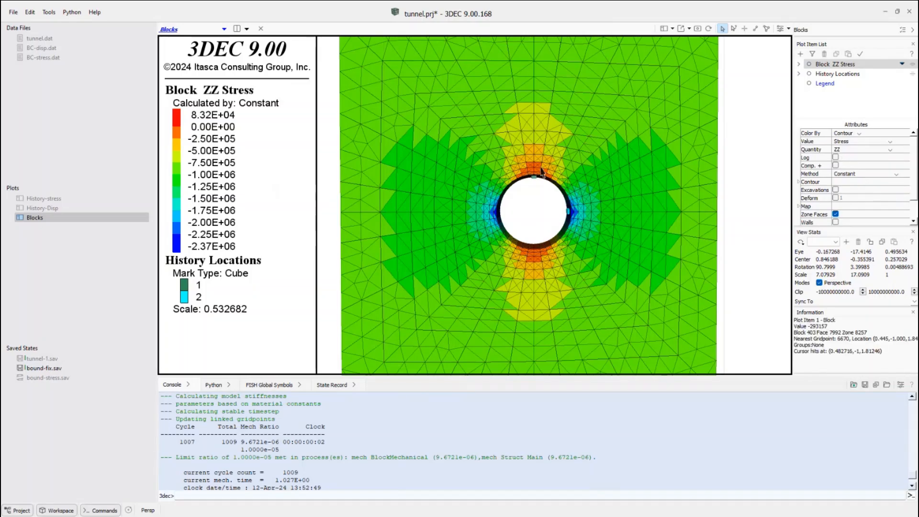
Contour the blocks by minimum principal stress with compression shown as positive.
{"action": "left_click", "coordinate": [866, 153]}
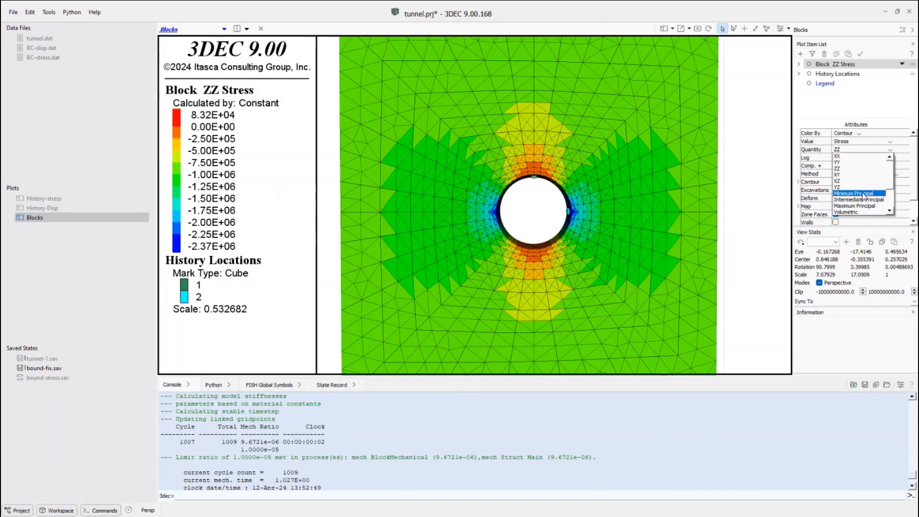
{"action": "left_click", "coordinate": [864, 193]}
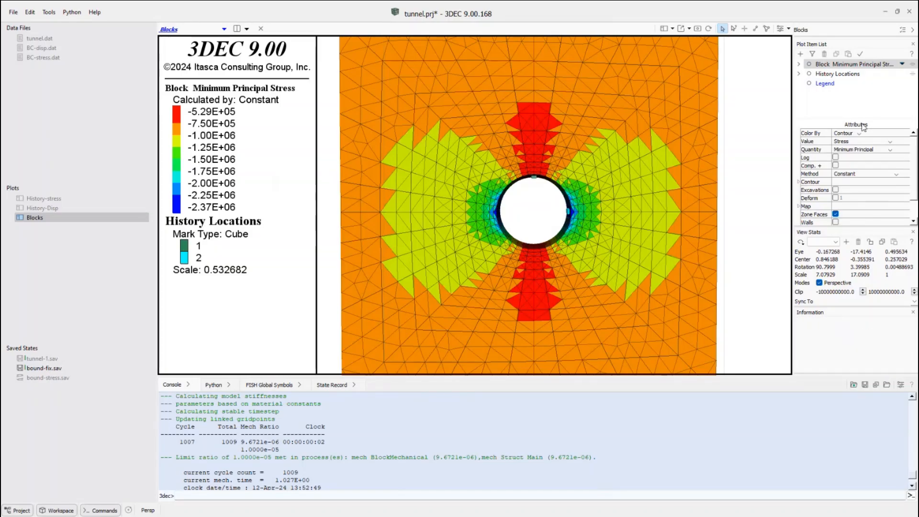
{"action": "left_click", "coordinate": [849, 65]}
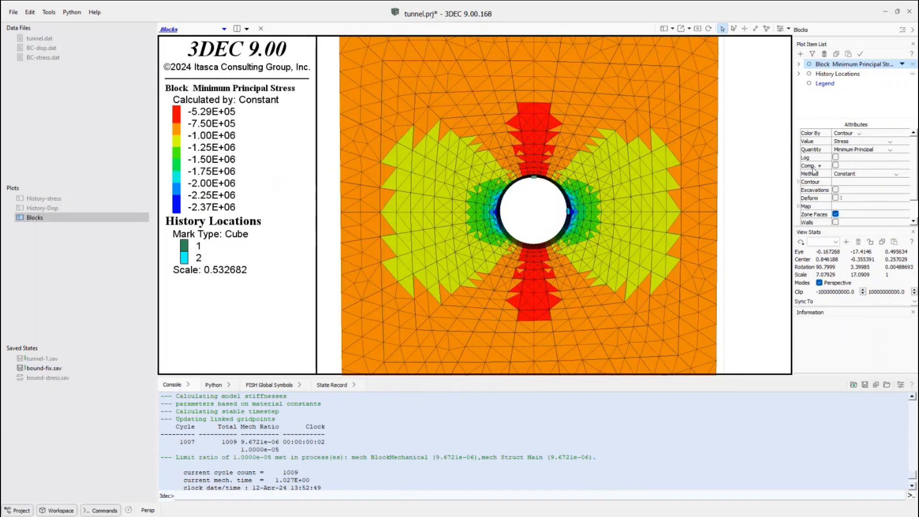
{"action": "mouse_move", "coordinate": [825, 171]}
{"action": "left_click", "coordinate": [836, 166]}
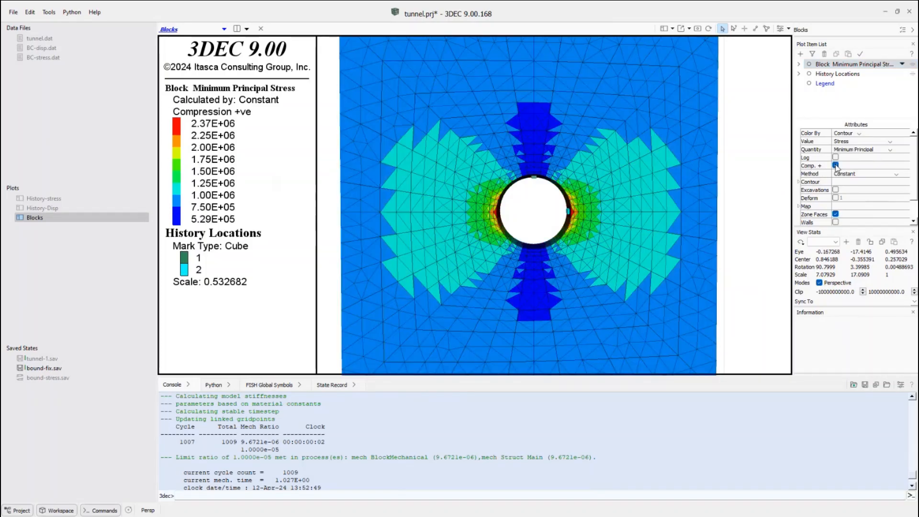
{"action": "mouse_move", "coordinate": [566, 116]}
Set the stress contour calculation method to Volumetric Averaging and inspect the smoothed contours around the tunnel.
{"action": "left_click", "coordinate": [866, 177]}
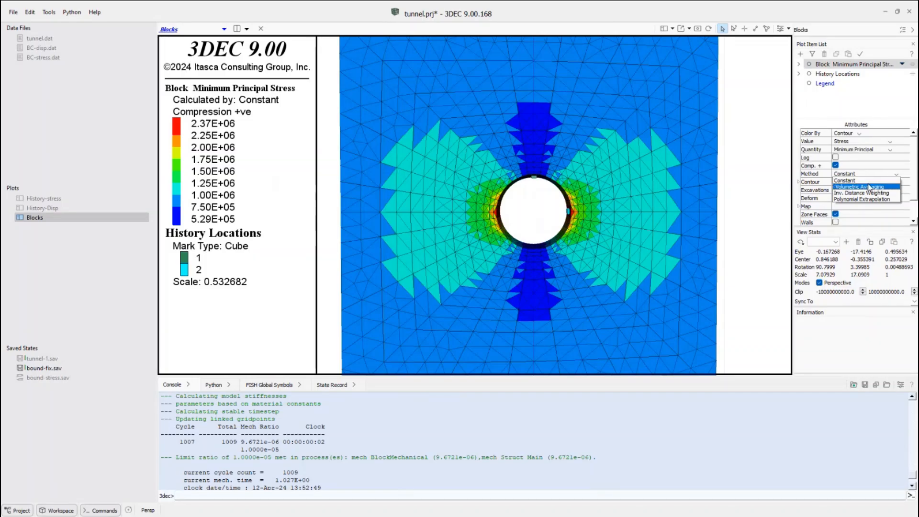
{"action": "left_click", "coordinate": [869, 186]}
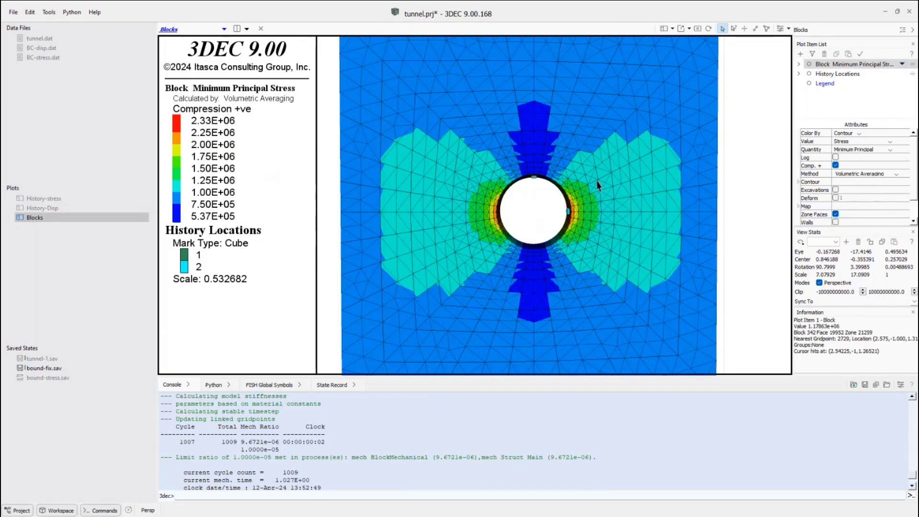
{"action": "scroll", "coordinate": [584, 186], "scroll_direction": "up", "scroll_amount": 2}
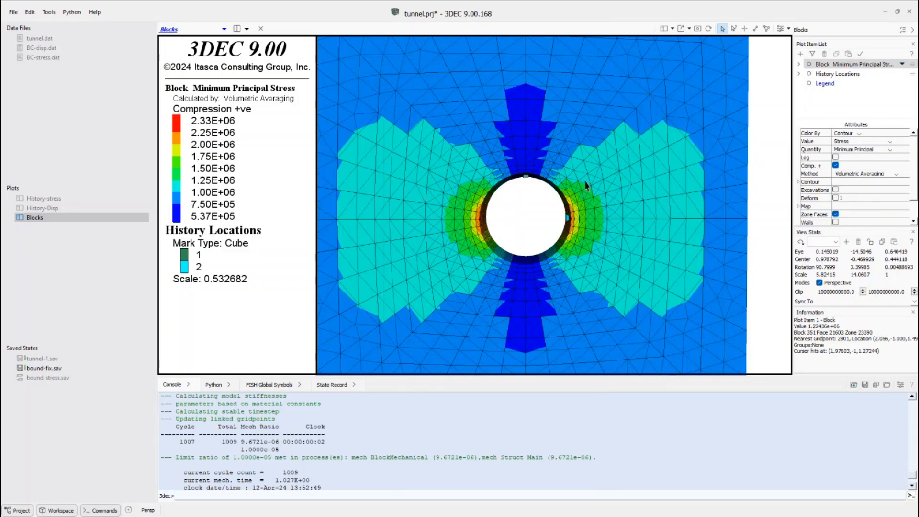
{"action": "scroll", "coordinate": [568, 173], "scroll_direction": "down", "scroll_amount": 3}
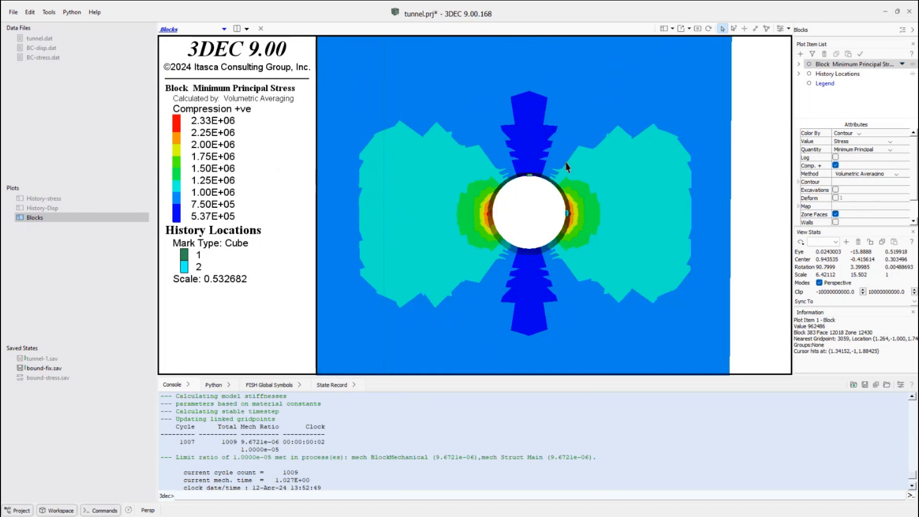
{"action": "scroll", "coordinate": [566, 166], "scroll_direction": "down", "scroll_amount": 2}
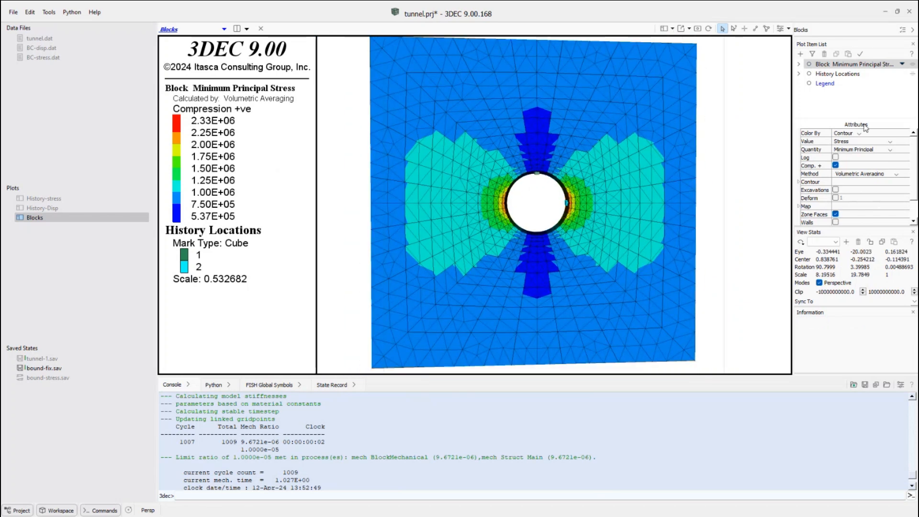
Contour the blocks by displacement magnitude and inspect the model from several angles.
{"action": "left_click", "coordinate": [858, 140]}
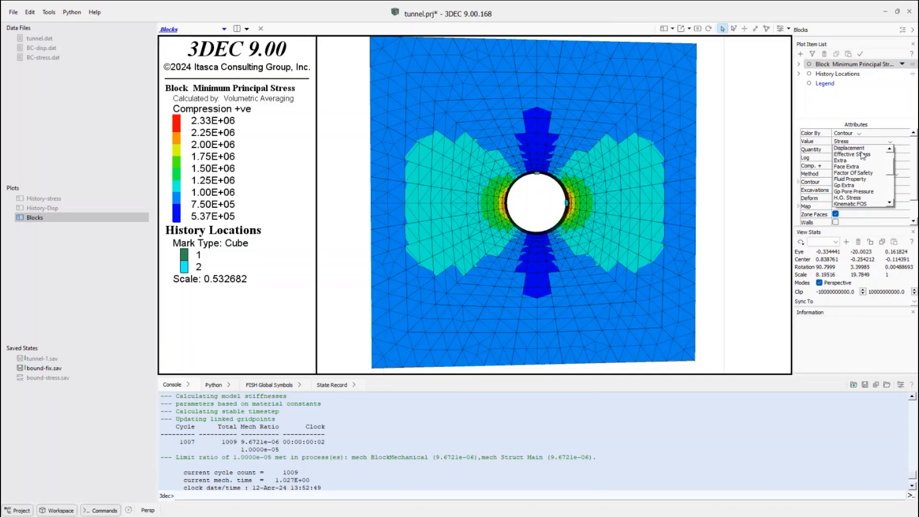
{"action": "left_click", "coordinate": [860, 167]}
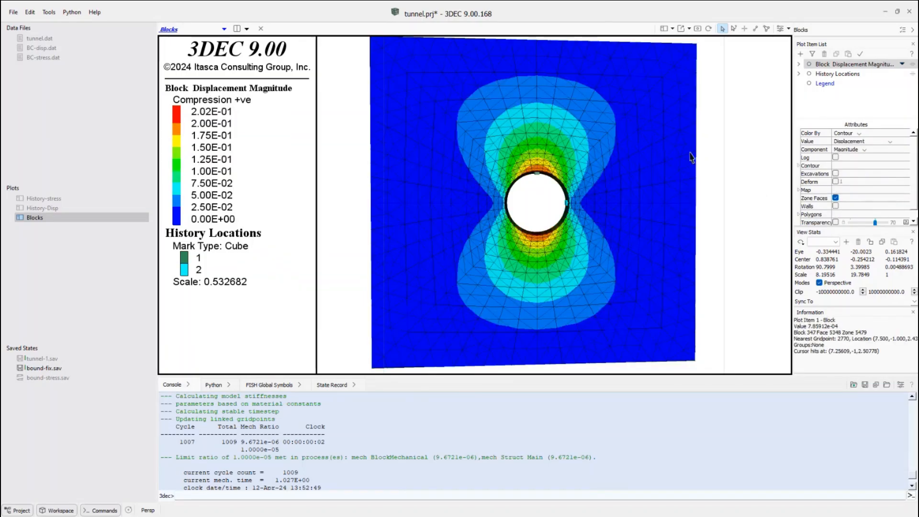
{"action": "left_click_drag", "start_coordinate": [412, 145], "coordinate": [424, 170]}
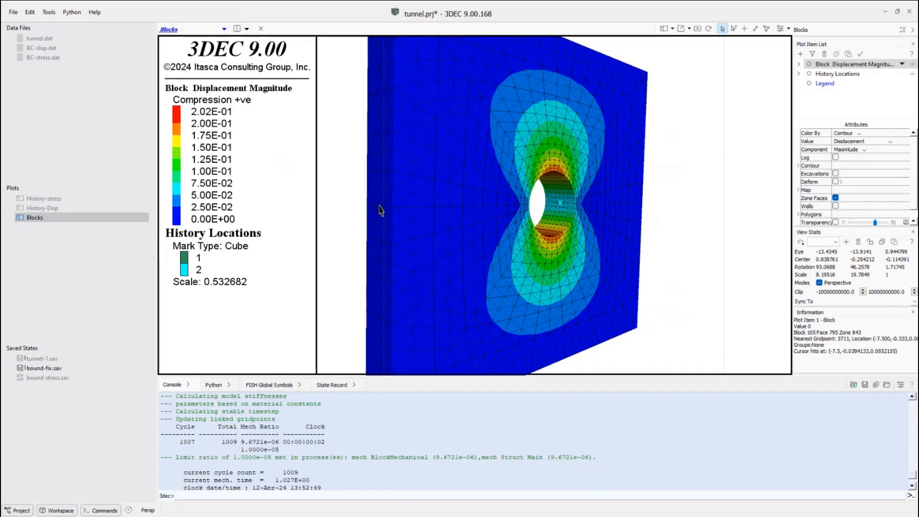
{"action": "mouse_move", "coordinate": [382, 206]}
{"action": "left_mouse_down"}
{"action": "mouse_move", "coordinate": [312, 199]}
{"action": "mouse_move", "coordinate": [368, 205]}
{"action": "left_mouse_up"}
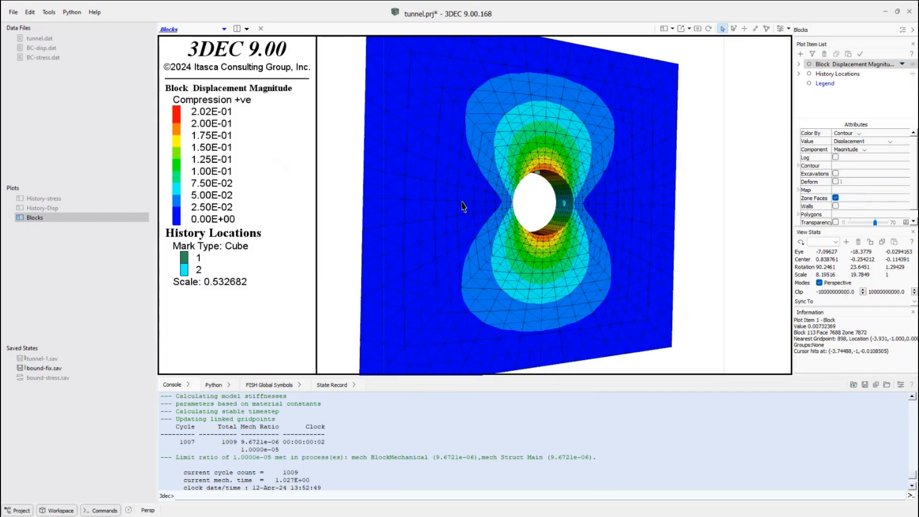
{"action": "left_click_drag", "start_coordinate": [474, 207], "coordinate": [433, 217]}
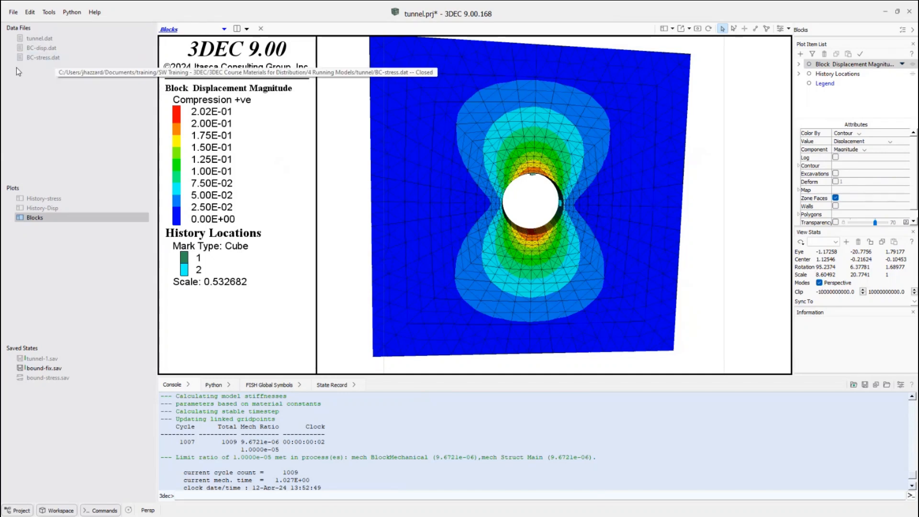
Open BC-stress.dat and execute the whole file to apply stress boundaries, excavate the tunnel, solve and save the state as bound-stress.
{"action": "double_click", "coordinate": [42, 59]}
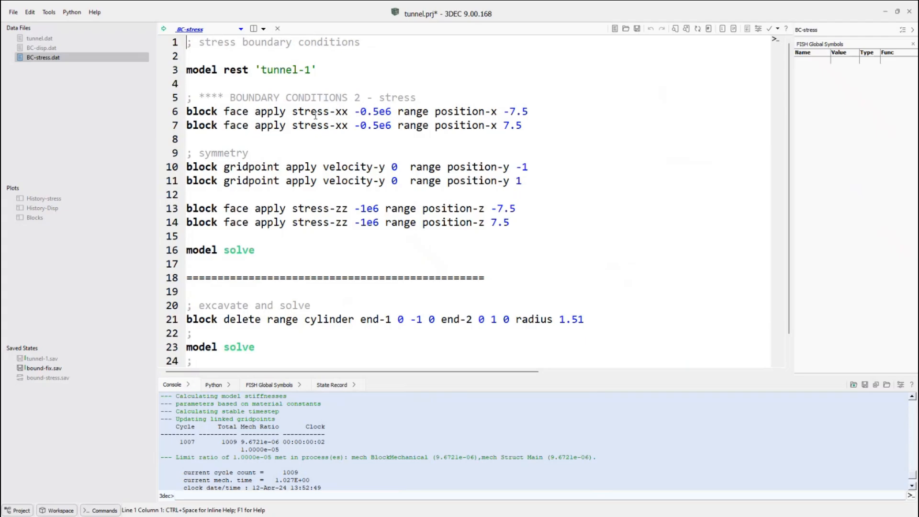
{"action": "scroll", "coordinate": [274, 86], "scroll_direction": "down", "scroll_amount": 1}
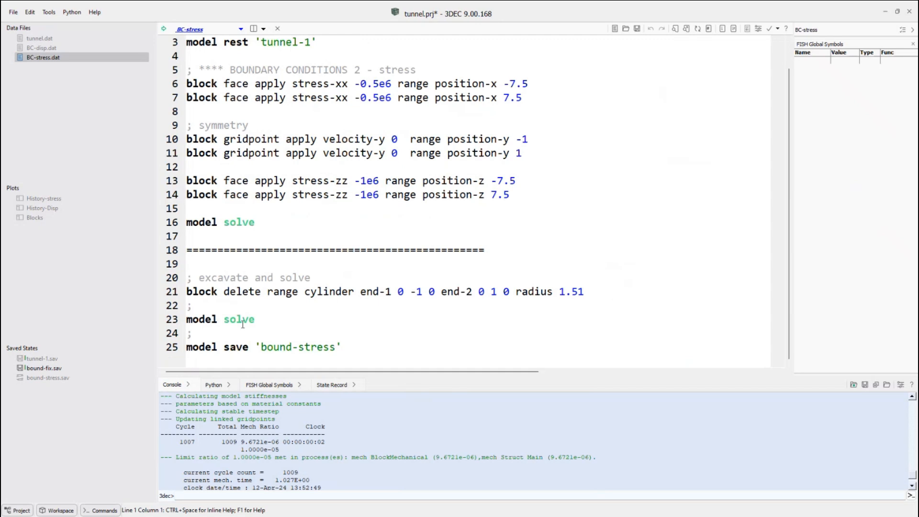
{"action": "left_click", "coordinate": [163, 29]}
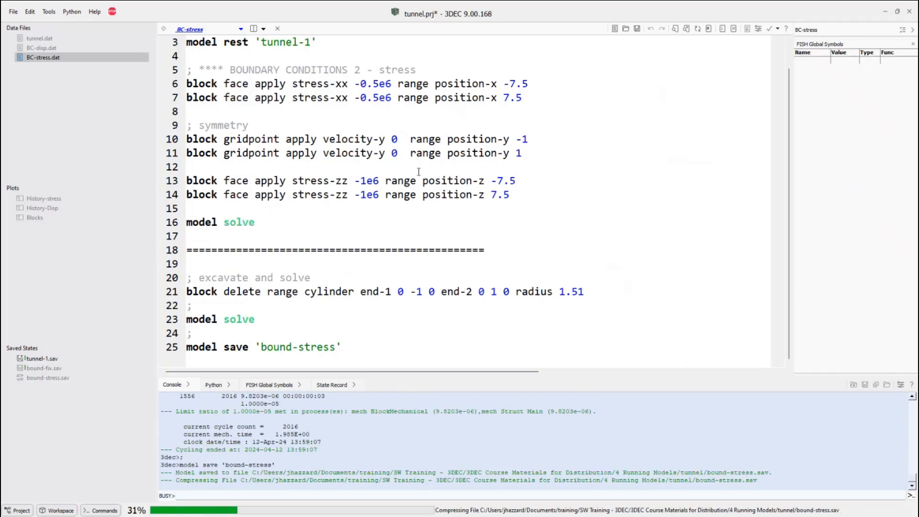
{"action": "scroll", "coordinate": [243, 414], "scroll_direction": "up", "scroll_amount": 3}
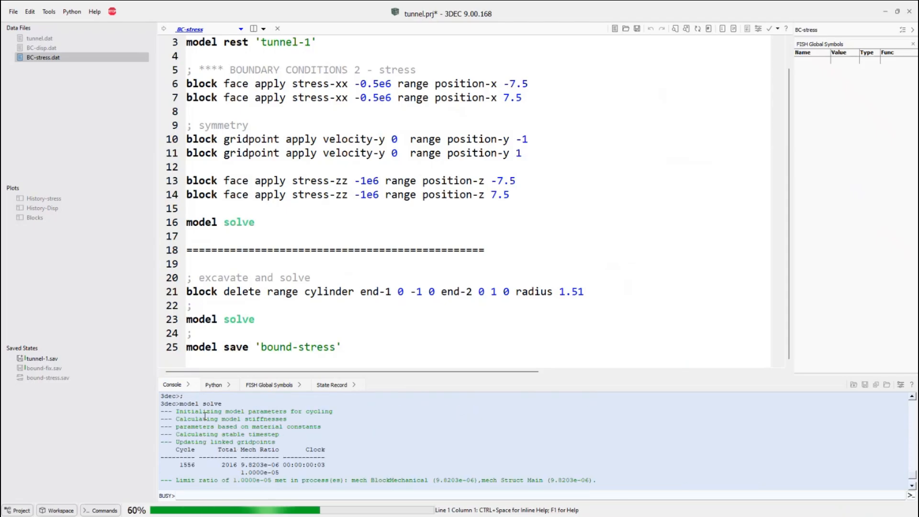
{"action": "scroll", "coordinate": [194, 451], "scroll_direction": "up", "scroll_amount": 2}
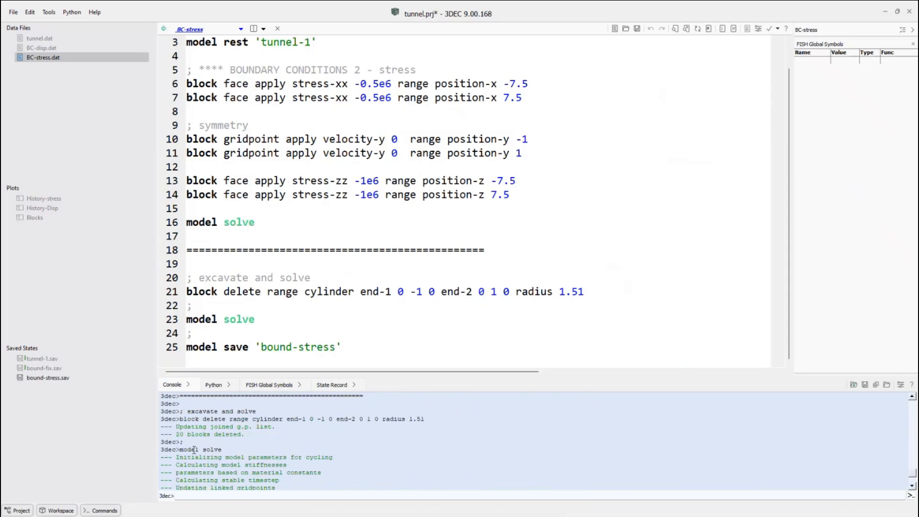
{"action": "scroll", "coordinate": [194, 449], "scroll_direction": "down", "scroll_amount": 4}
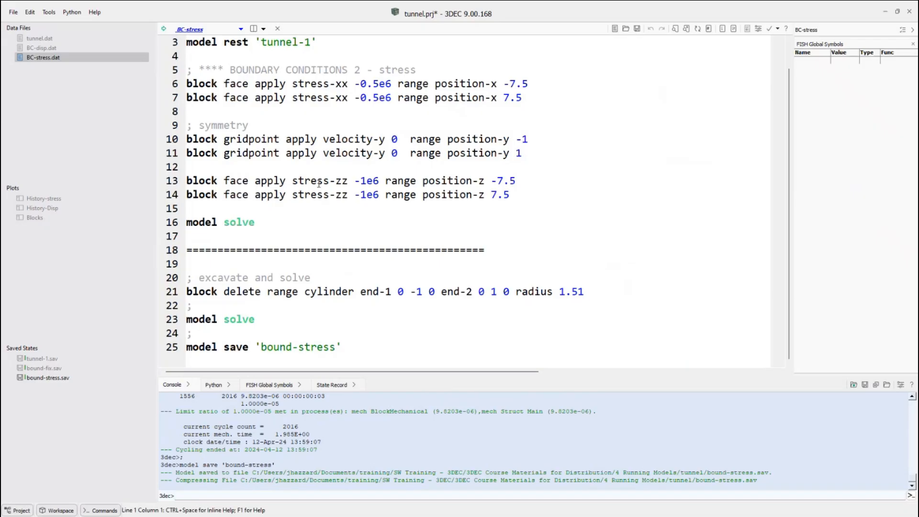
Display the Blocks plot and compare displacement magnitude contours by restoring bound-fix.sav and then bound-stress.sav.
{"action": "double_click", "coordinate": [42, 219]}
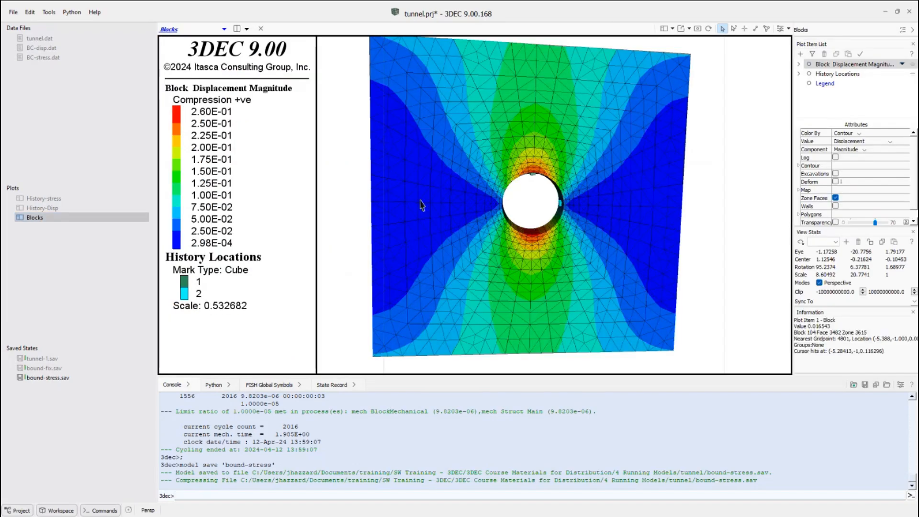
{"action": "scroll", "coordinate": [420, 200], "scroll_direction": "down", "scroll_amount": 1}
{"action": "right_click_drag", "start_coordinate": [420, 201], "coordinate": [415, 205]}
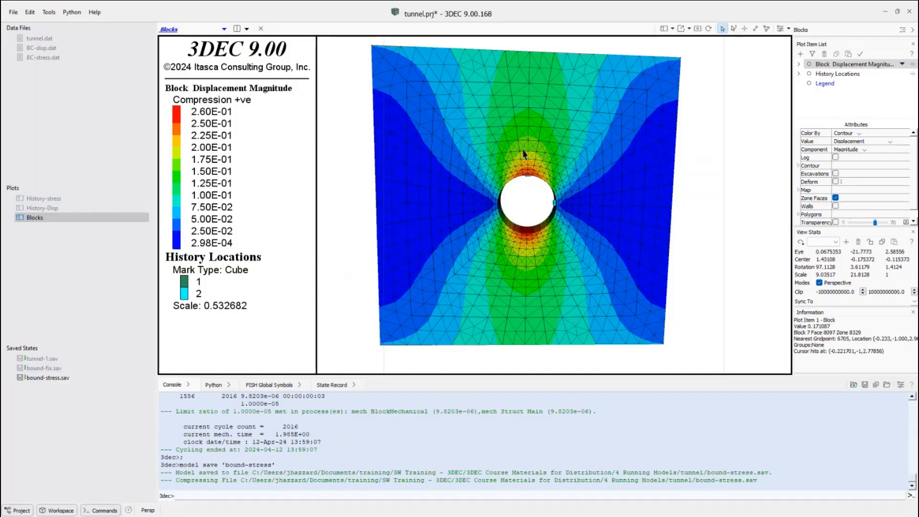
{"action": "double_click", "coordinate": [41, 370]}
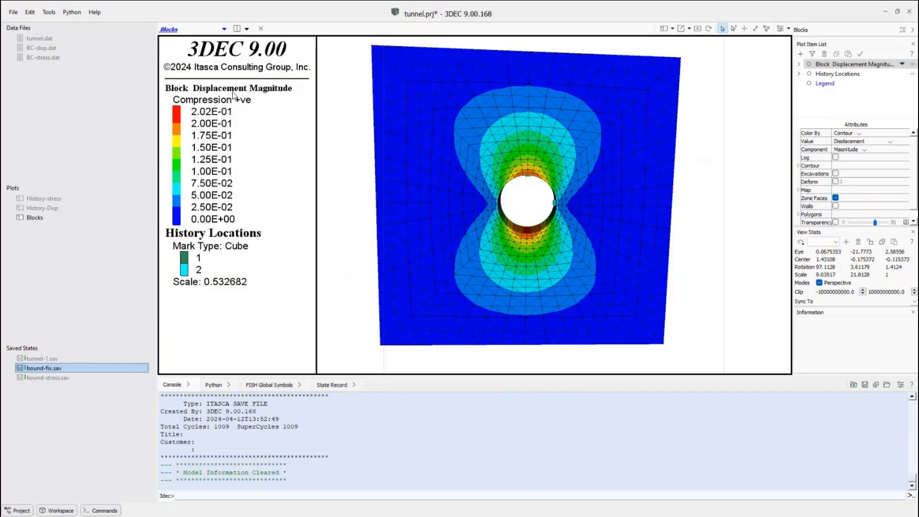
{"action": "double_click", "coordinate": [53, 378]}
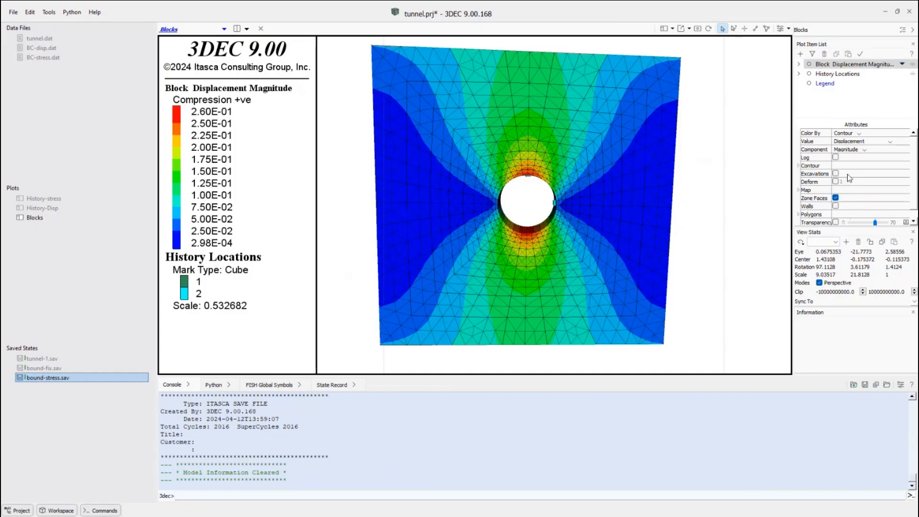
Set the number format of the block contour legend to Decimal.
{"action": "scroll", "coordinate": [915, 201], "scroll_direction": "down", "scroll_amount": 1}
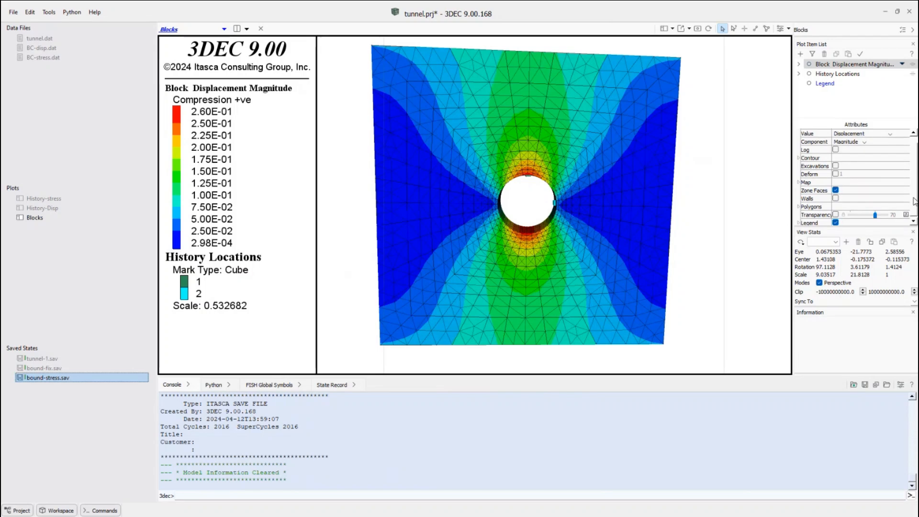
{"action": "left_click_drag", "start_coordinate": [914, 198], "coordinate": [914, 206]}
{"action": "left_click", "coordinate": [851, 63]}
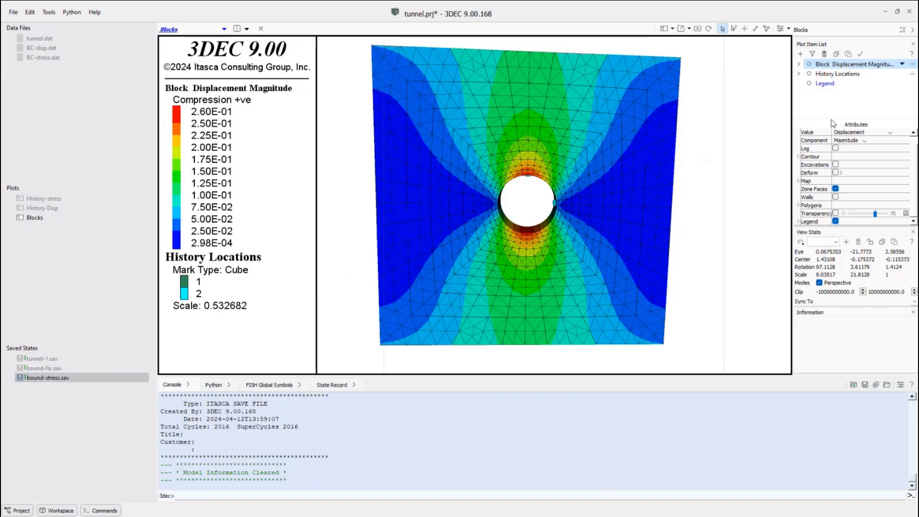
{"action": "left_click", "coordinate": [800, 223]}
{"action": "scroll", "coordinate": [914, 192], "scroll_direction": "down", "scroll_amount": 2}
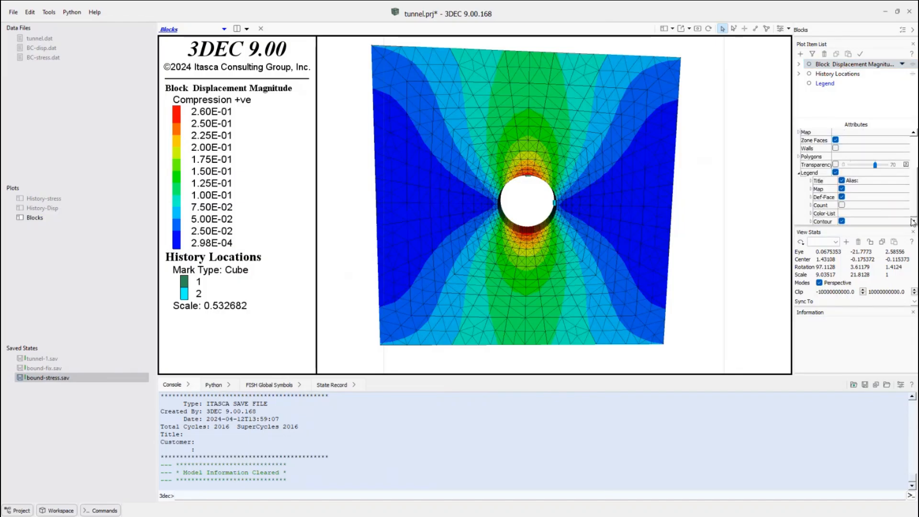
{"action": "left_click", "coordinate": [811, 222]}
{"action": "scroll", "coordinate": [914, 201], "scroll_direction": "down", "scroll_amount": 1}
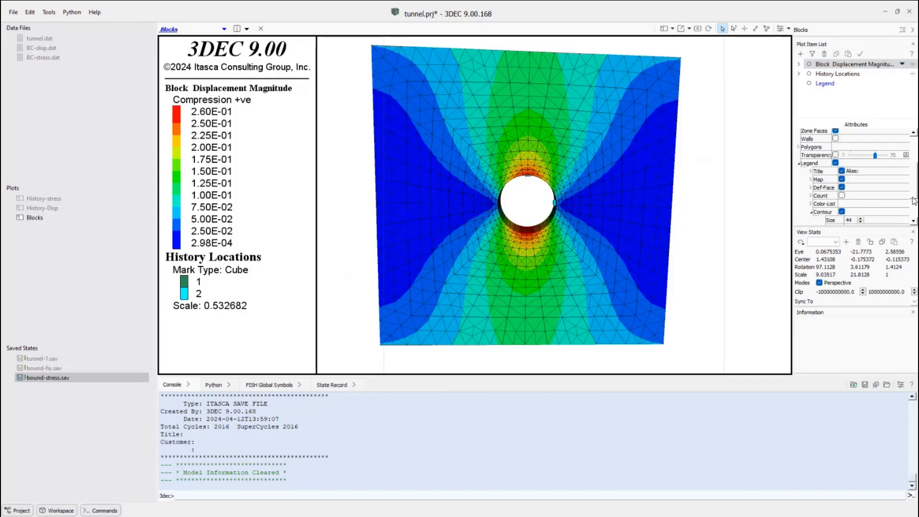
{"action": "scroll", "coordinate": [915, 201], "scroll_direction": "down", "scroll_amount": 3}
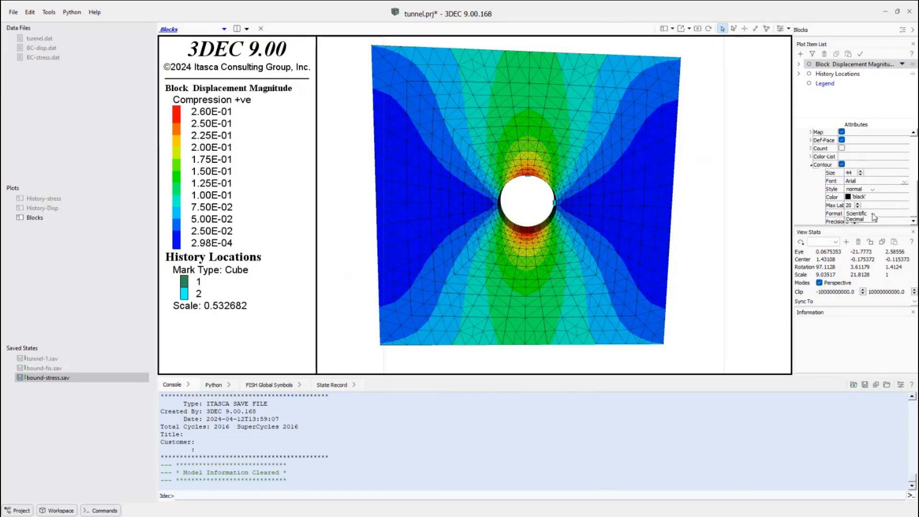
{"action": "left_click", "coordinate": [873, 214]}
{"action": "left_click", "coordinate": [870, 229]}
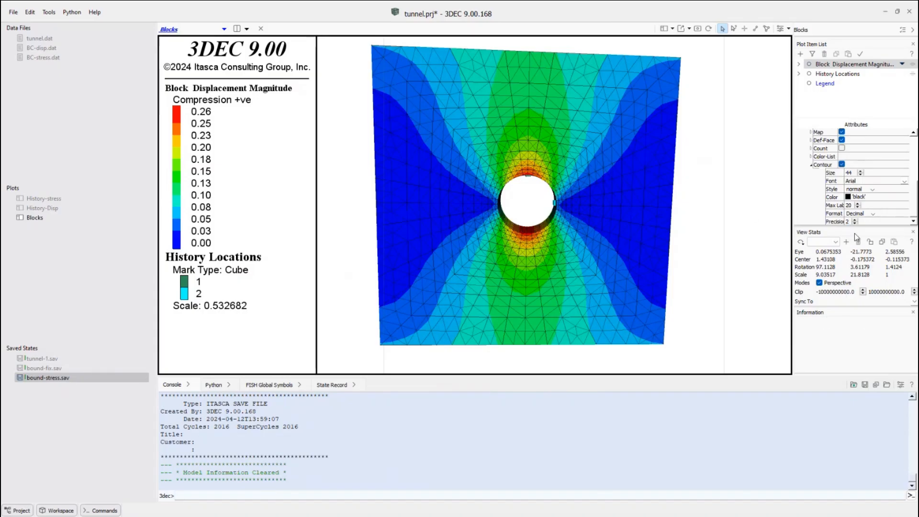
Return the block contour legend's number format to Scientific.
{"action": "left_click", "coordinate": [873, 214]}
{"action": "left_click", "coordinate": [869, 221]}
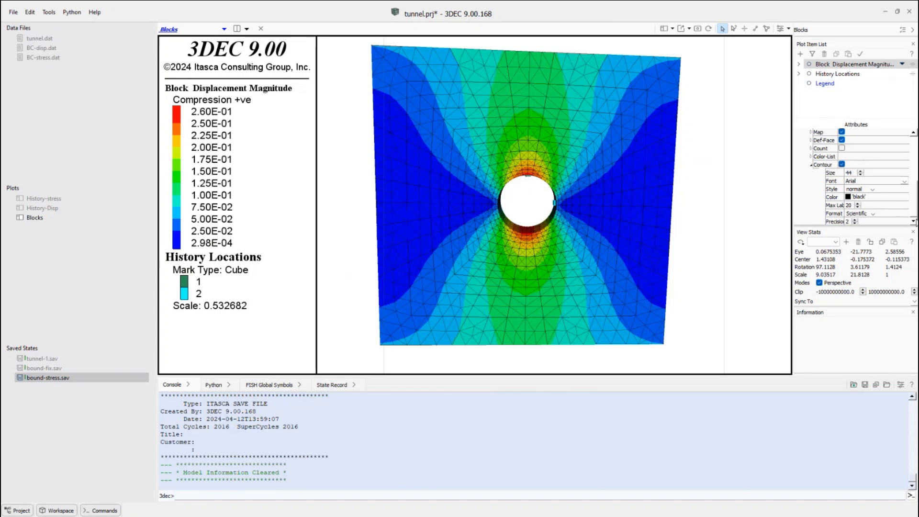
{"action": "scroll", "coordinate": [886, 182], "scroll_direction": "up", "scroll_amount": 5}
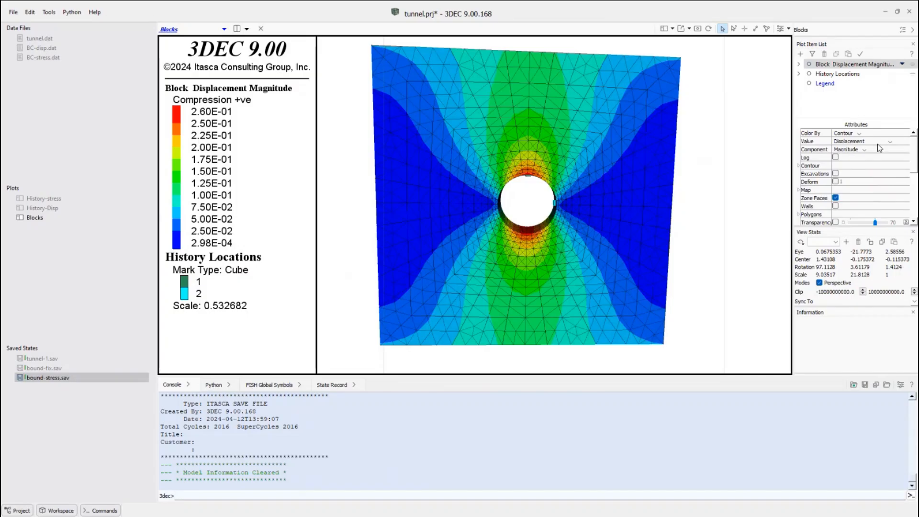
Set the block contour to show stress, with Minimum Principal as the quantity.
{"action": "left_click", "coordinate": [865, 142]}
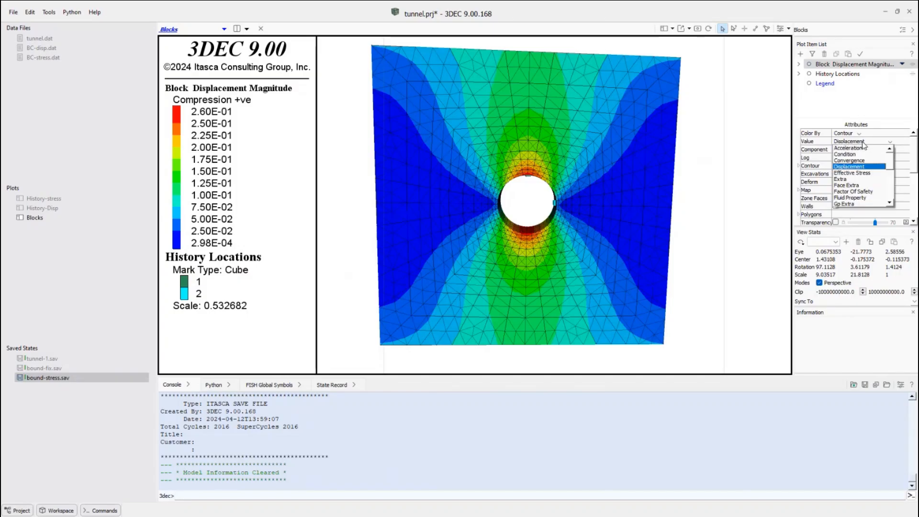
{"action": "scroll", "coordinate": [861, 170], "scroll_direction": "down", "scroll_amount": 5}
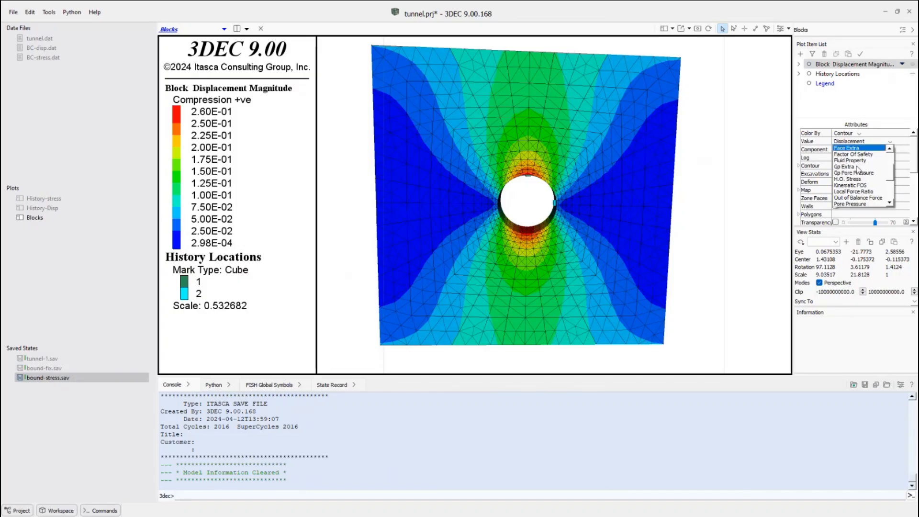
{"action": "left_click", "coordinate": [857, 179]}
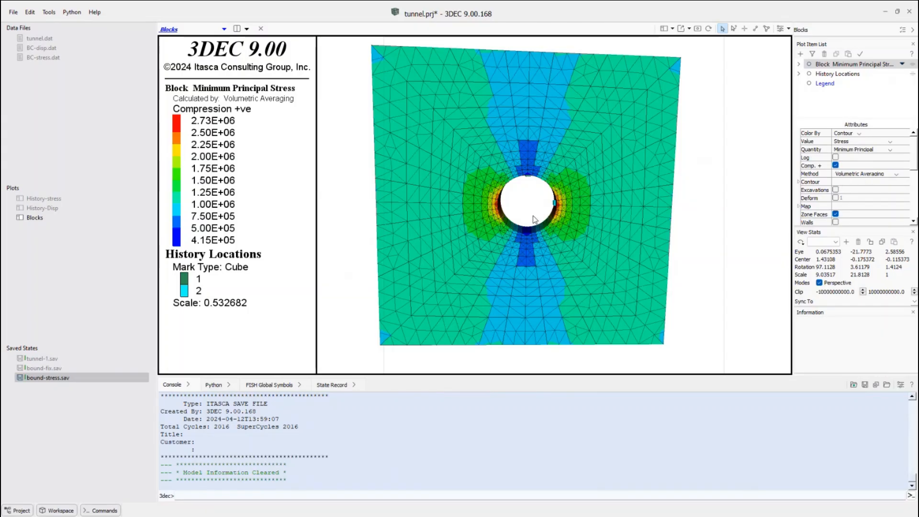
Examine the minimum principal stress contours around the tunnel for bound-stress, and restore bound-fix.sav to compare them.
{"action": "scroll", "coordinate": [535, 219], "scroll_direction": "up", "scroll_amount": 3}
{"action": "scroll", "coordinate": [535, 219], "scroll_direction": "down", "scroll_amount": 3}
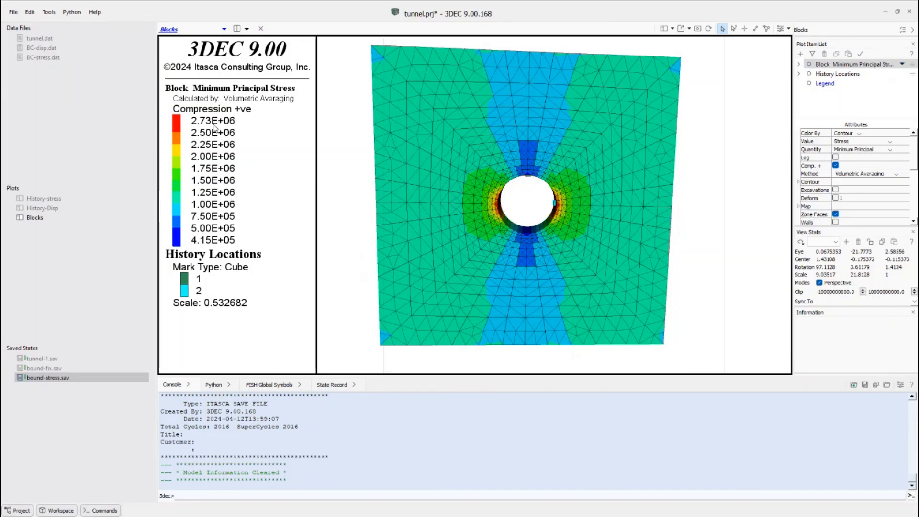
{"action": "double_click", "coordinate": [58, 368]}
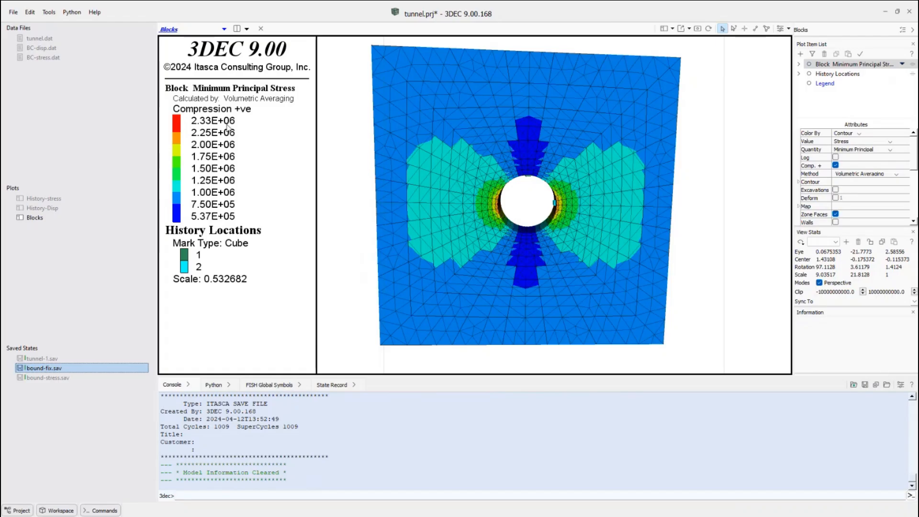
{"action": "mouse_move", "coordinate": [383, 178]}
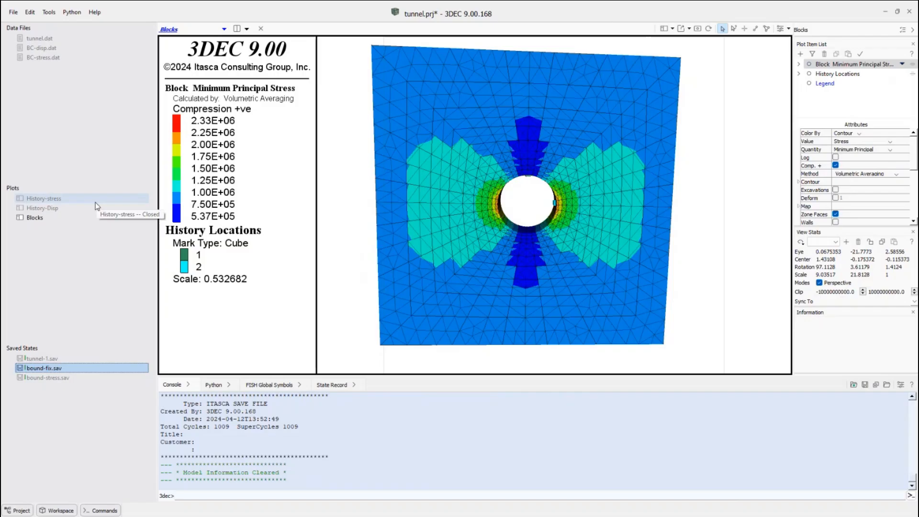
Compare the History-Disp and History-stress plots between bound-fix.sav and bound-stress.sav, finishing on bound-fix.sav, and return to the Blocks plot.
{"action": "double_click", "coordinate": [58, 208]}
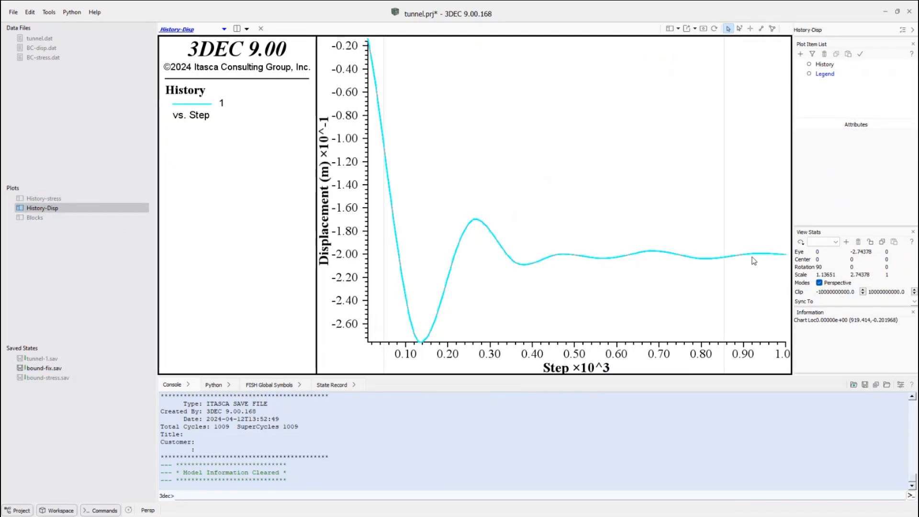
{"action": "double_click", "coordinate": [72, 378]}
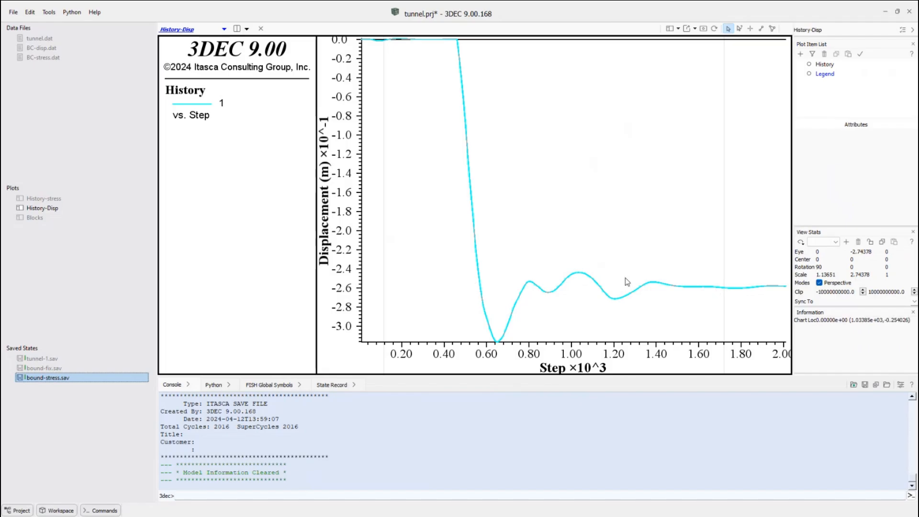
{"action": "left_click", "coordinate": [67, 199]}
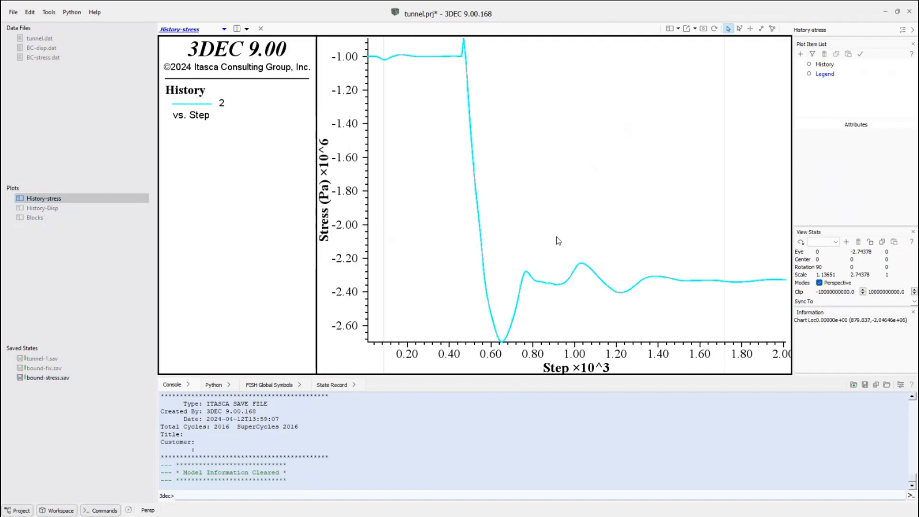
{"action": "double_click", "coordinate": [58, 369]}
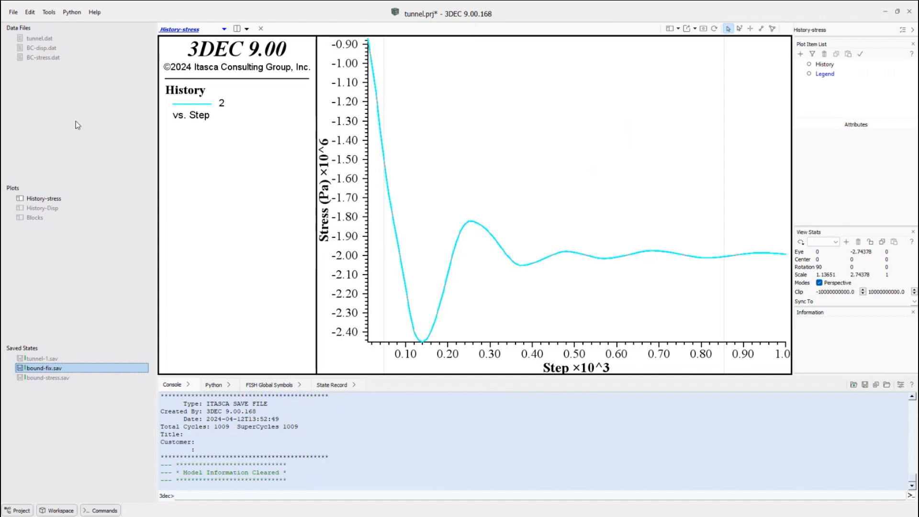
{"action": "left_click", "coordinate": [43, 217]}
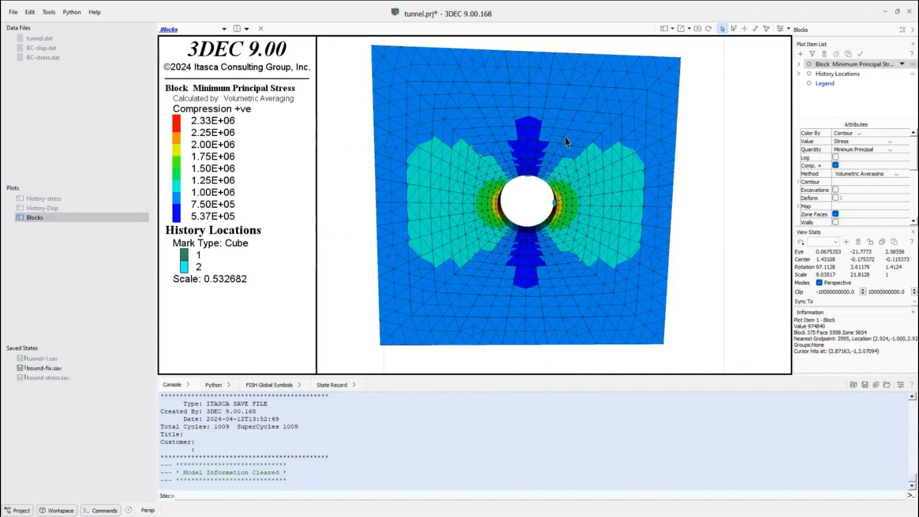